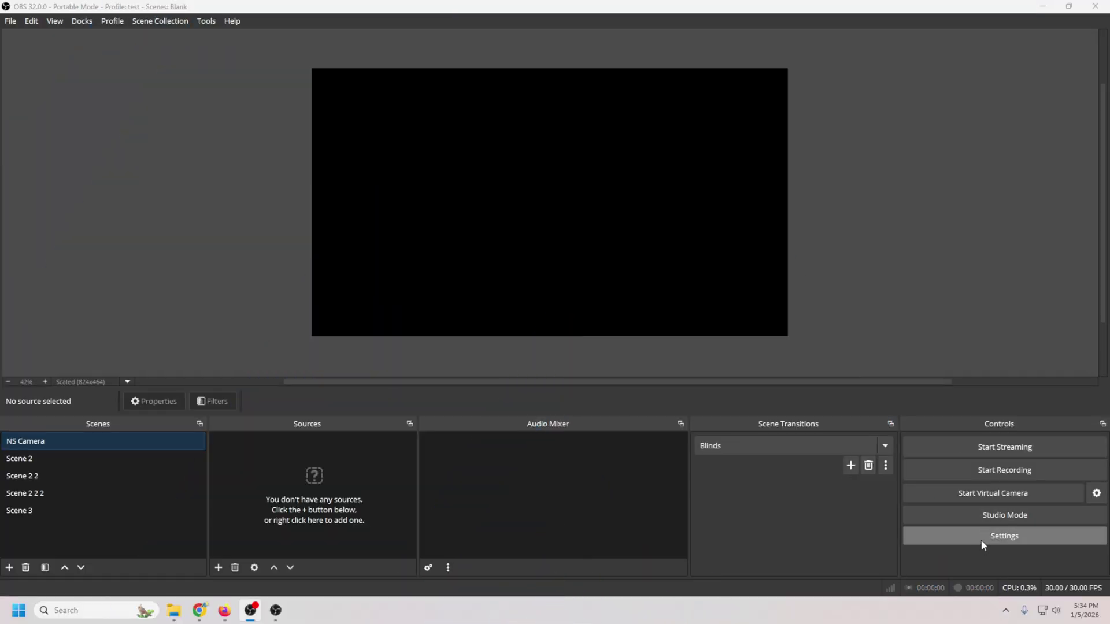
Step: Open OBS Studio's Settings window from the Controls dock
{"action": "left_click", "coordinate": [982, 540]}
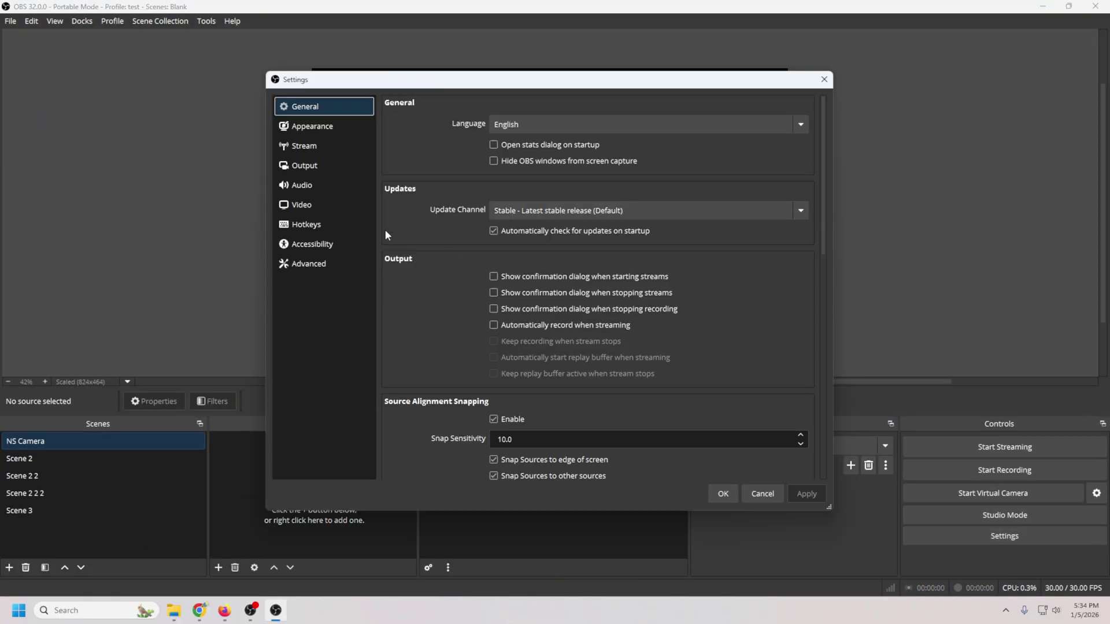
Step: Switch the Output page from Simple to Advanced mode and show its Recording tab
{"action": "left_click", "coordinate": [285, 167]}
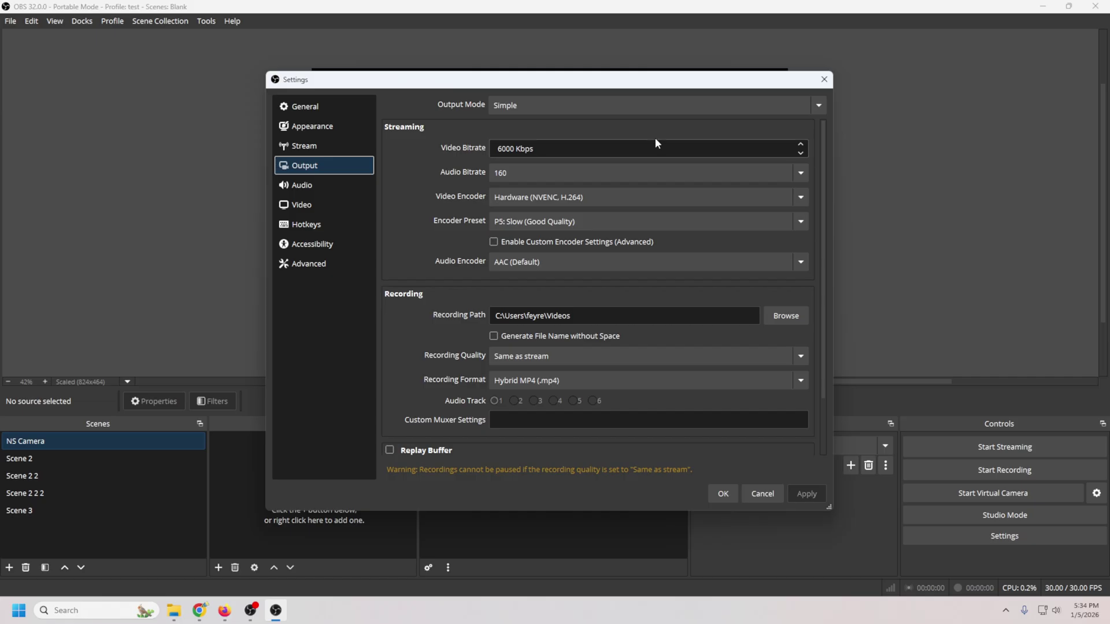
{"action": "left_click", "coordinate": [670, 148]}
{"action": "left_click", "coordinate": [660, 107]}
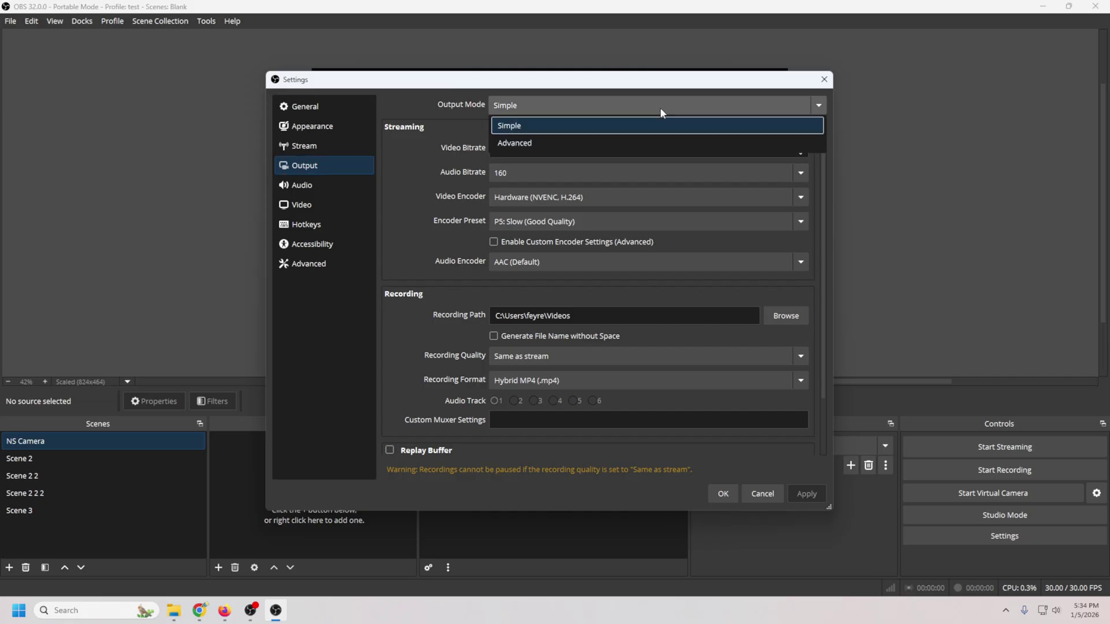
{"action": "left_click", "coordinate": [630, 140]}
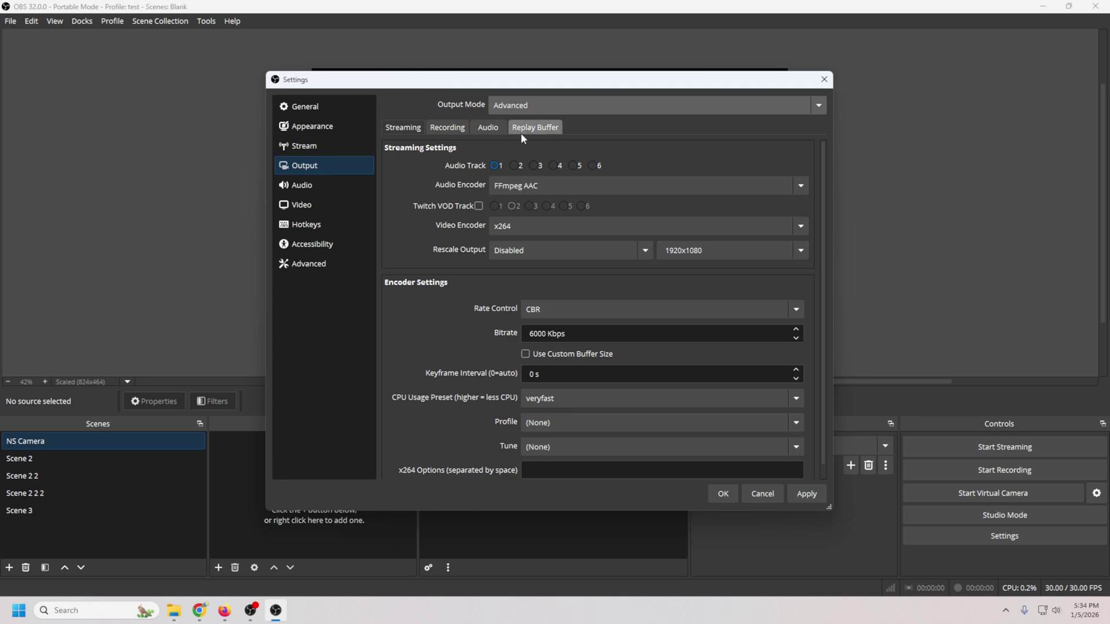
{"action": "left_click", "coordinate": [452, 128]}
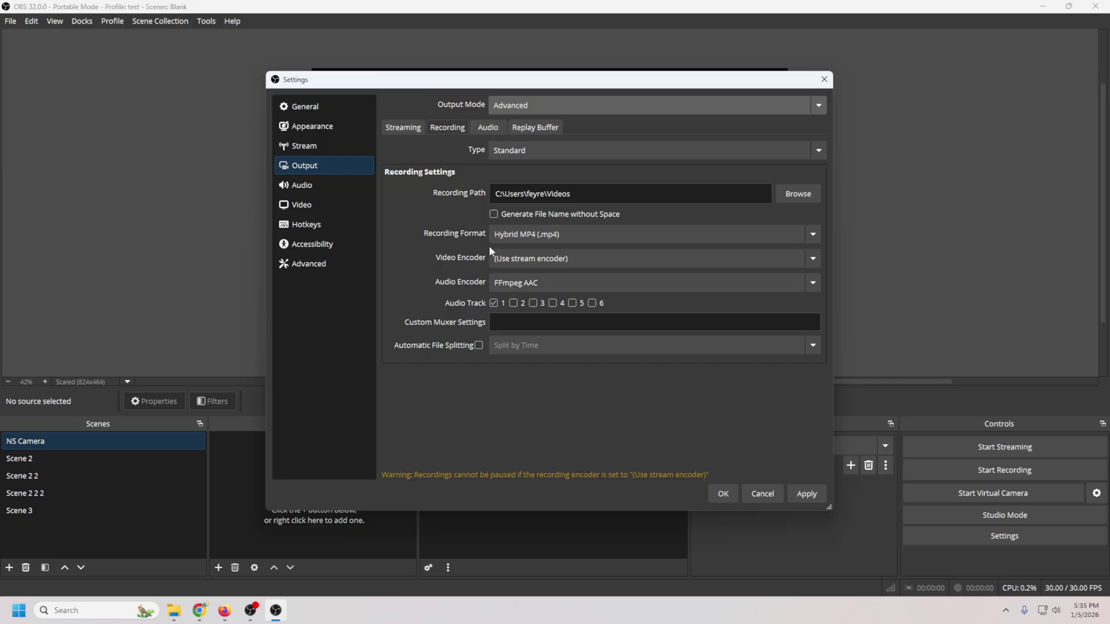
Step: Keep Hybrid MP4 (.mp4) as the recording format
{"action": "left_click", "coordinate": [544, 241]}
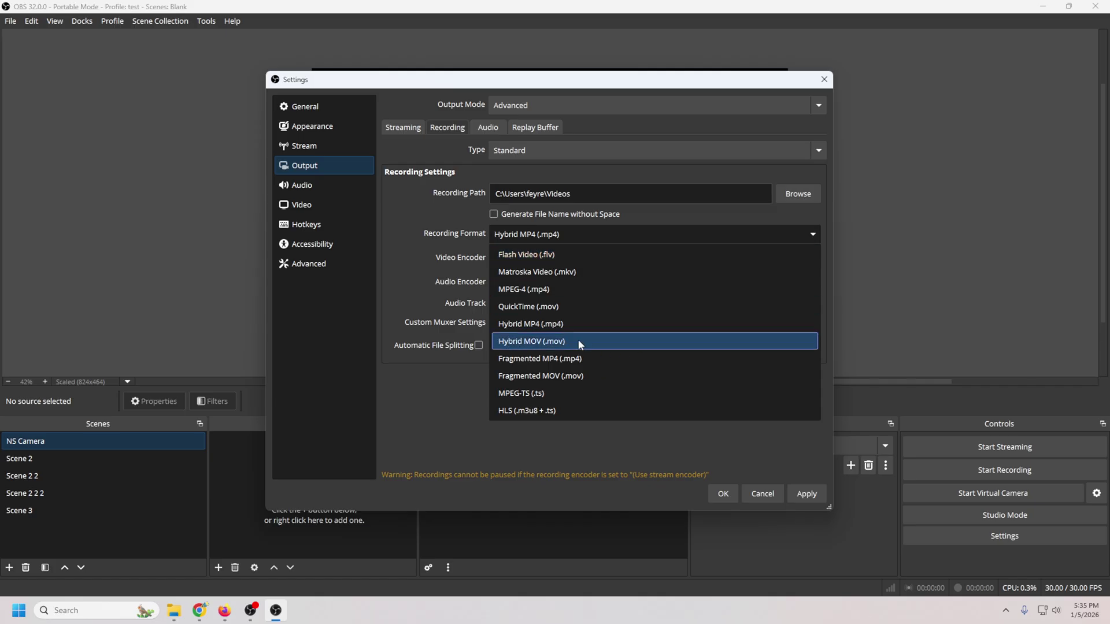
{"action": "left_click", "coordinate": [569, 324]}
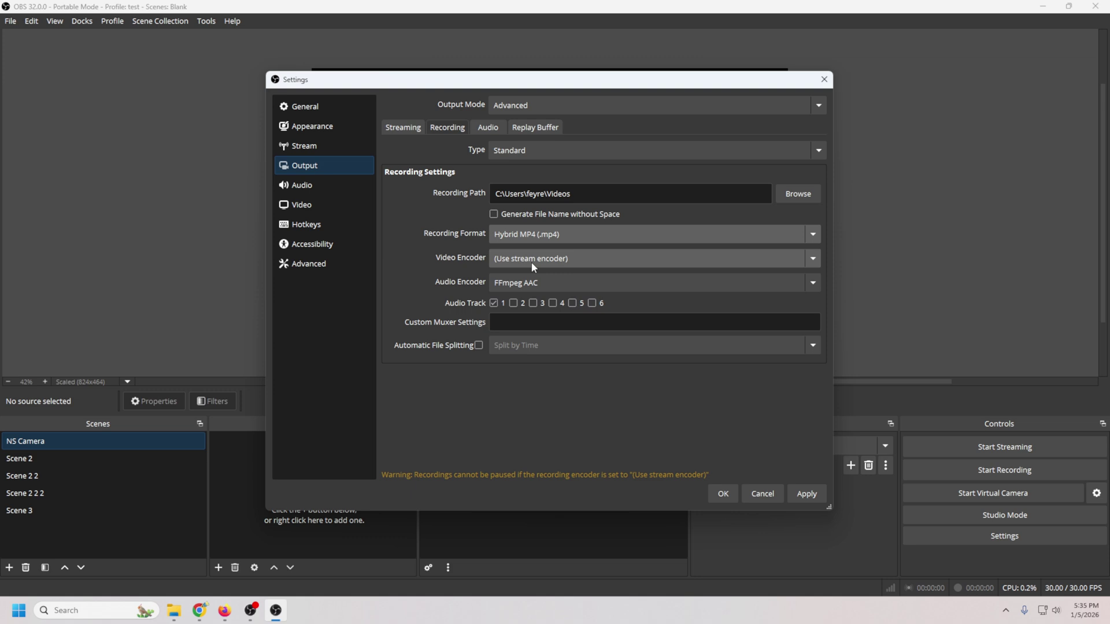
Step: Set the streaming encoder to NVIDIA NVENC H.264 with a 6000 Kbps bitrate
{"action": "left_click", "coordinate": [404, 126]}
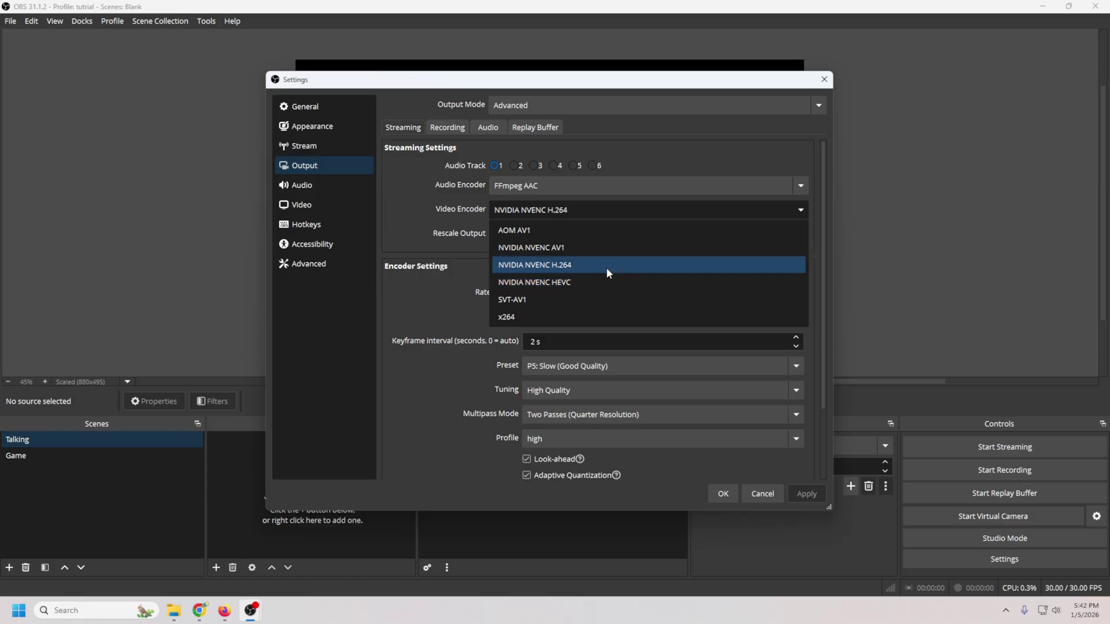
{"action": "left_click", "coordinate": [560, 266]}
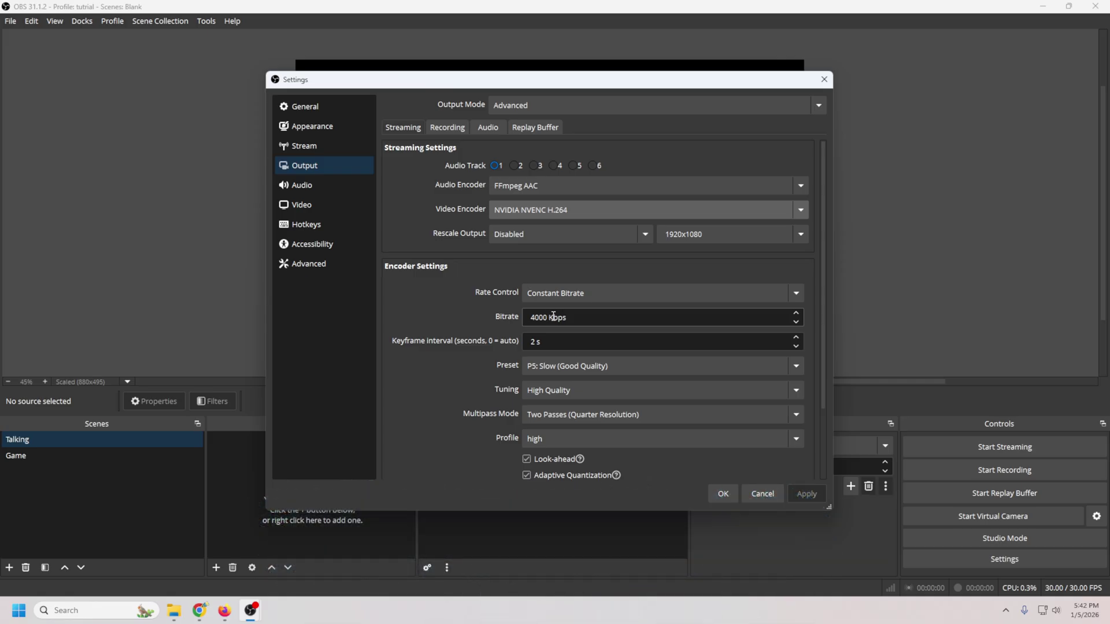
{"action": "left_click_drag", "start_coordinate": [553, 316], "coordinate": [523, 317]}
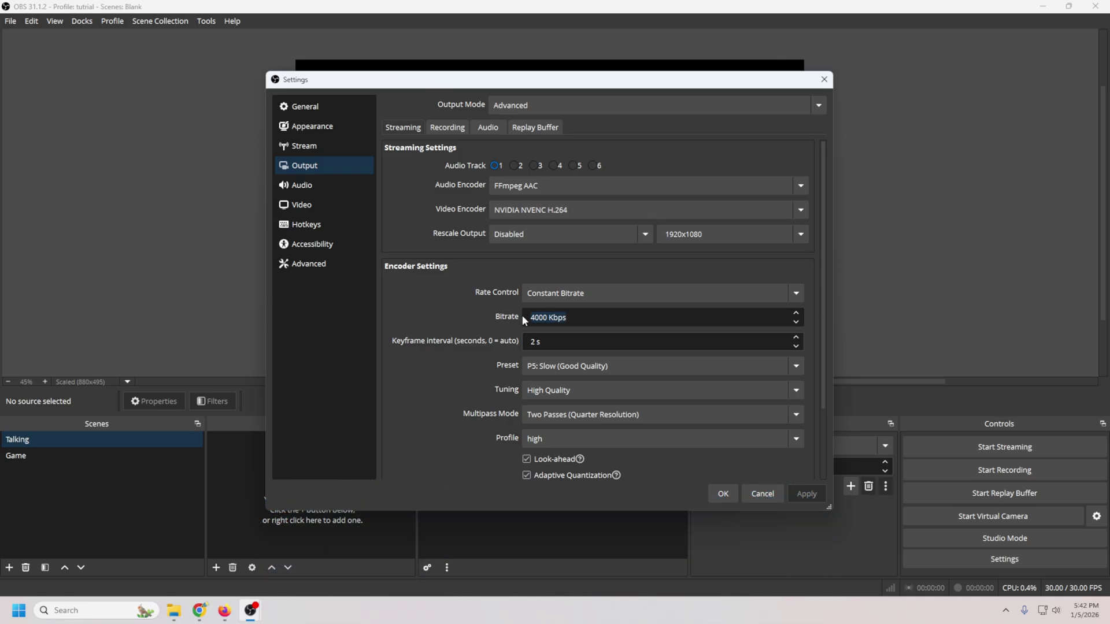
{"action": "type", "text": "6000"}
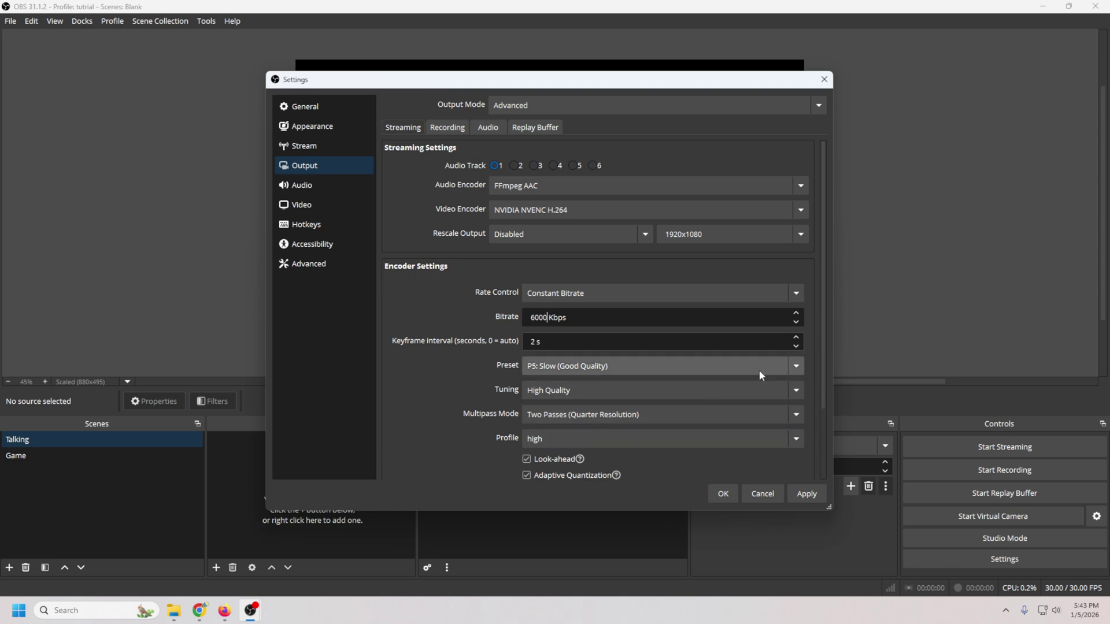
{"action": "left_click", "coordinate": [795, 372]}
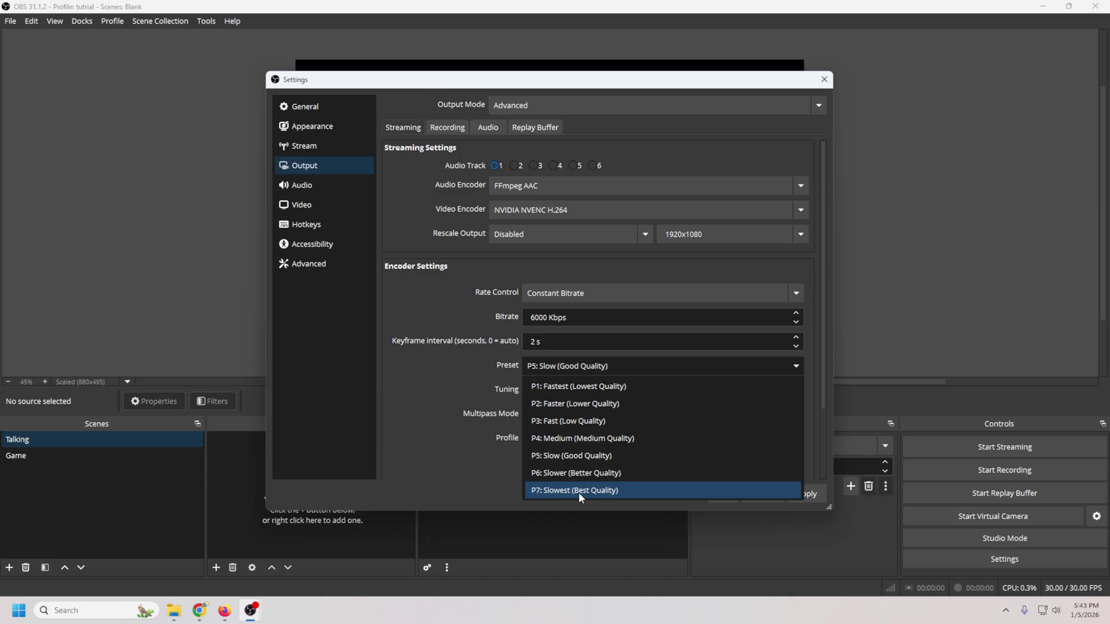
Step: Keep the NVENC preset at P5: Slow (Good Quality)
{"action": "left_click", "coordinate": [553, 456]}
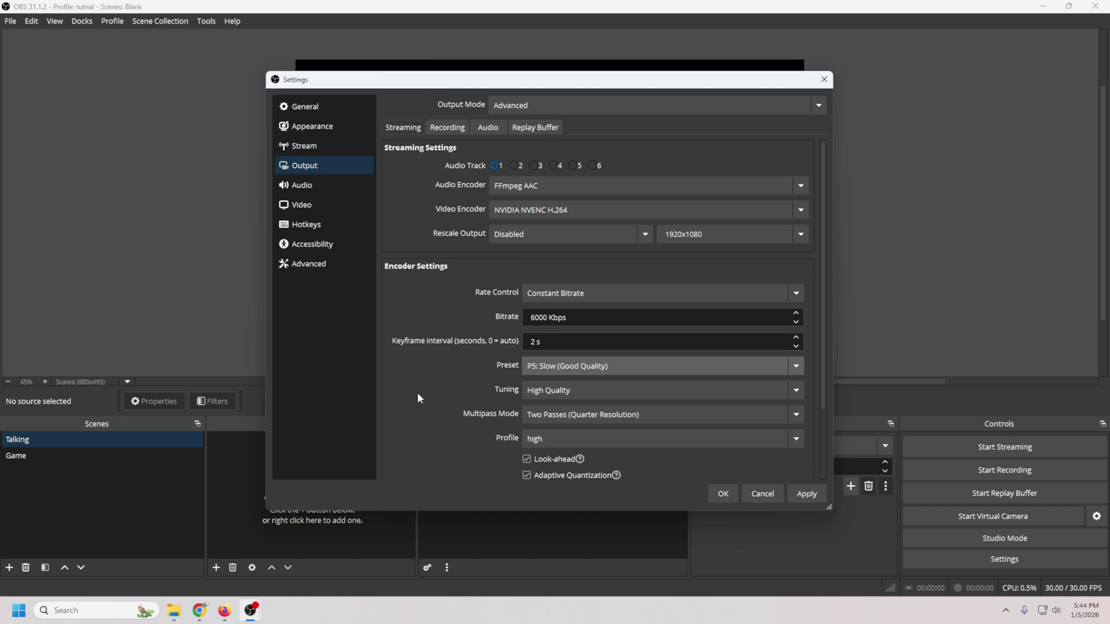
Step: Try a 1280x720 scaled output resolution with the Lanczos downscale filter
{"action": "left_click", "coordinate": [312, 206]}
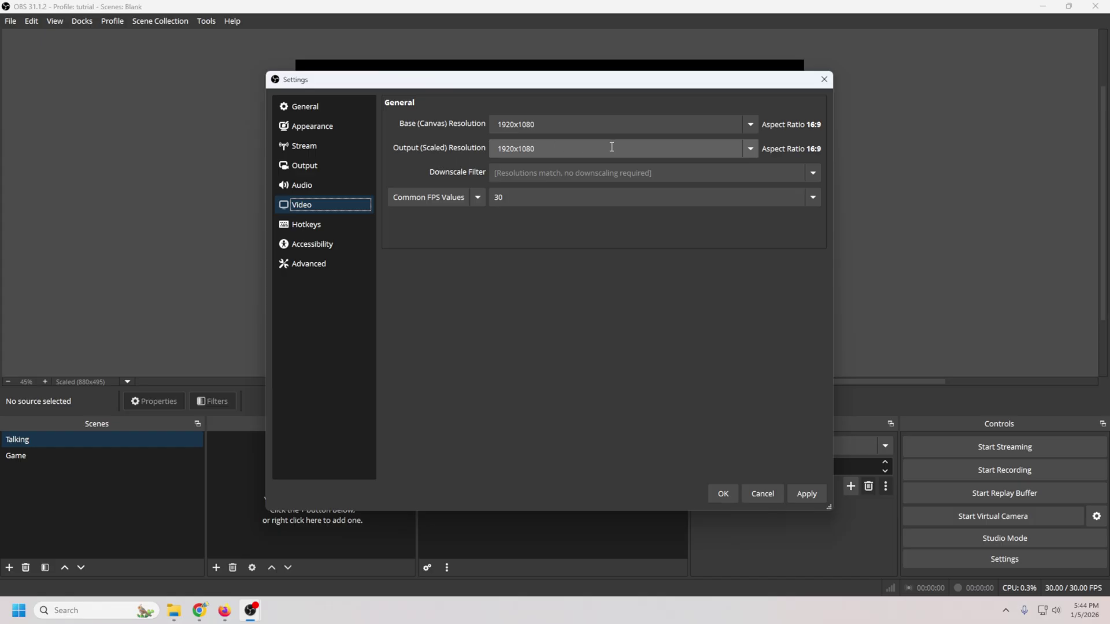
{"action": "left_click", "coordinate": [750, 151]}
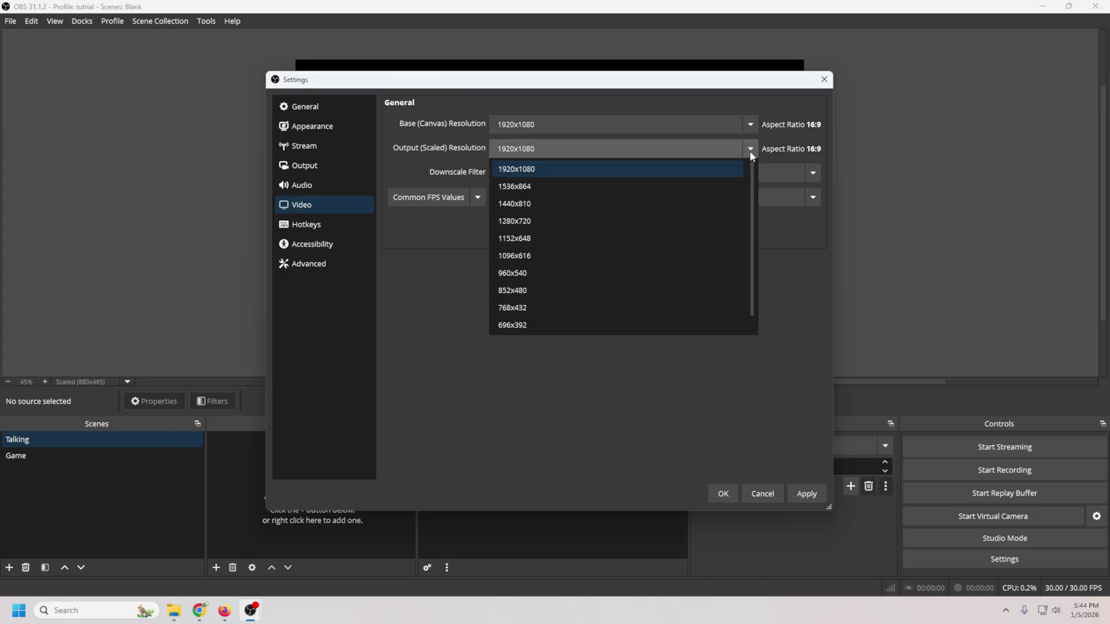
{"action": "left_click", "coordinate": [540, 221]}
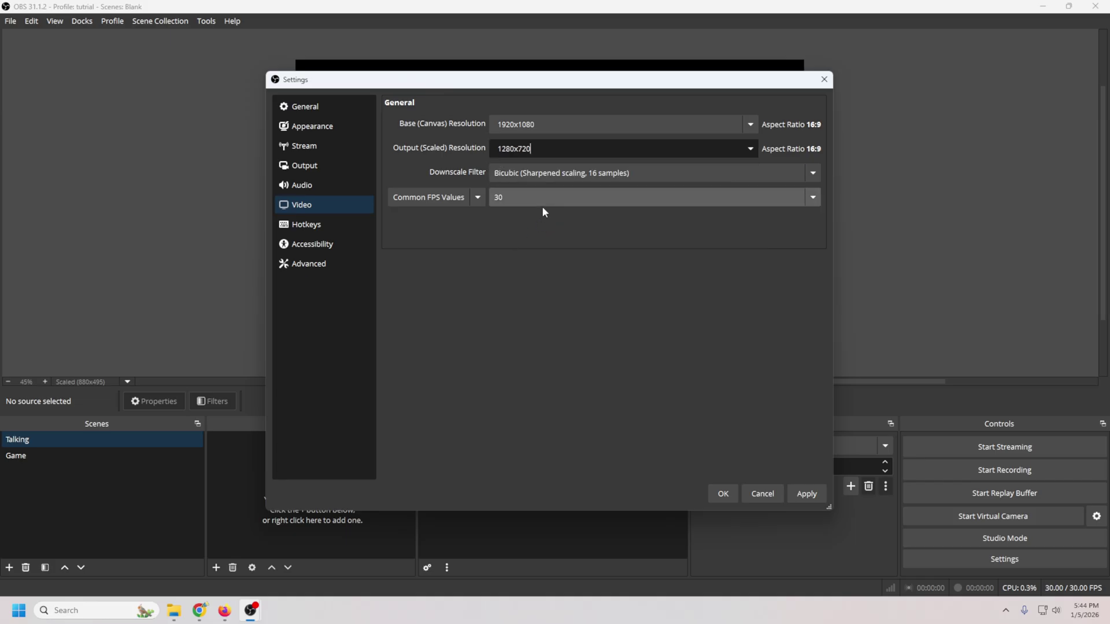
{"action": "left_click", "coordinate": [812, 173]}
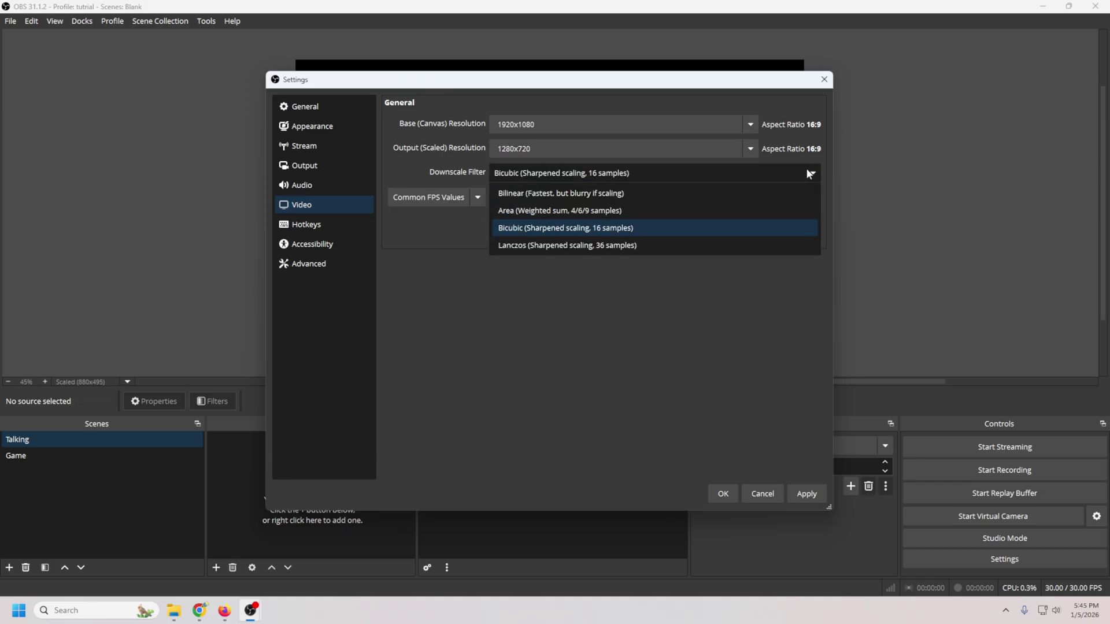
{"action": "left_click", "coordinate": [510, 246]}
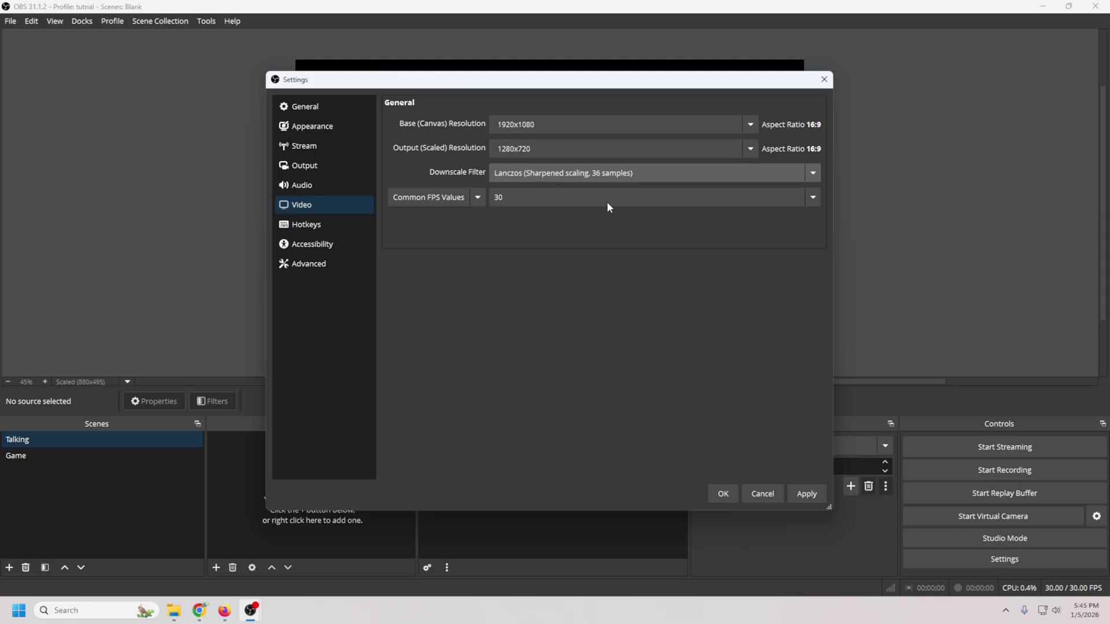
Step: Return the scaled output resolution to 1920x1080 and apply the video settings
{"action": "left_click", "coordinate": [645, 148]}
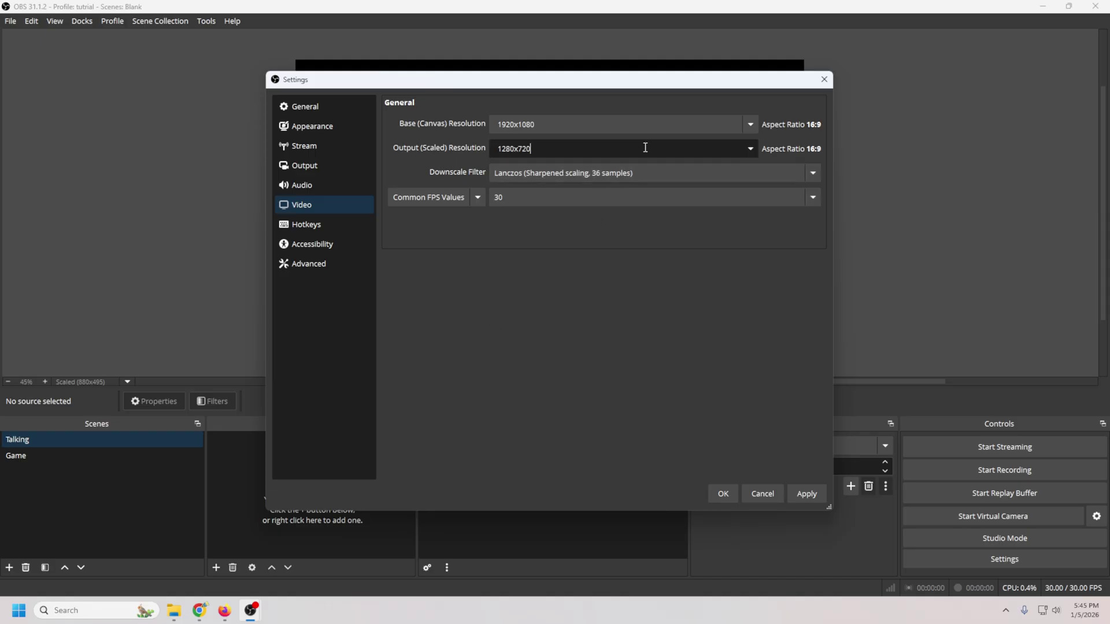
{"action": "left_click", "coordinate": [750, 150]}
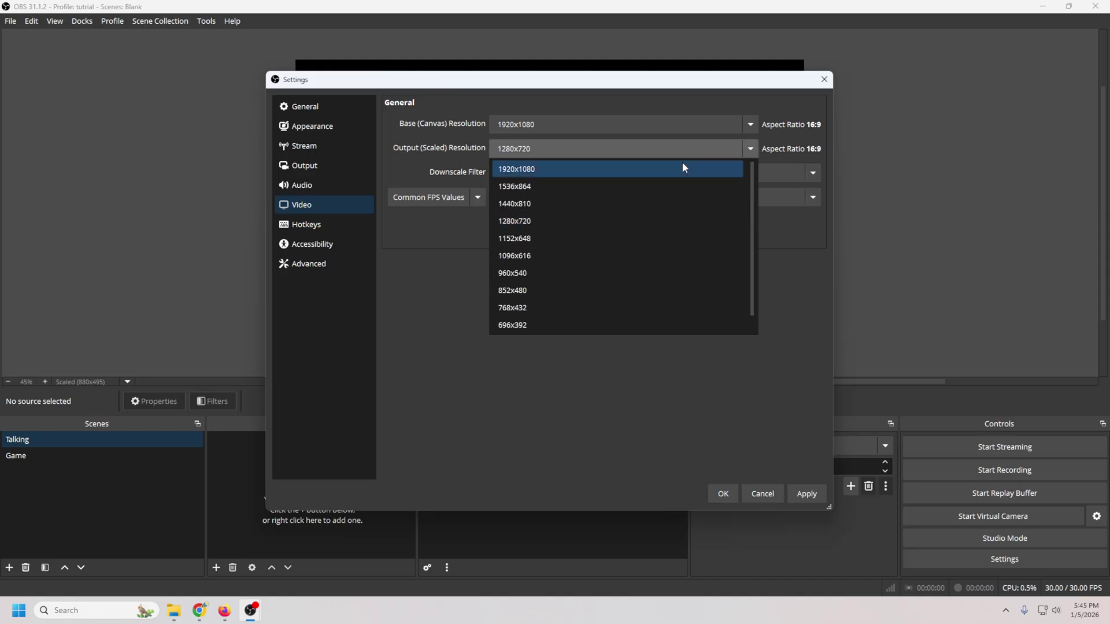
{"action": "left_click", "coordinate": [571, 171]}
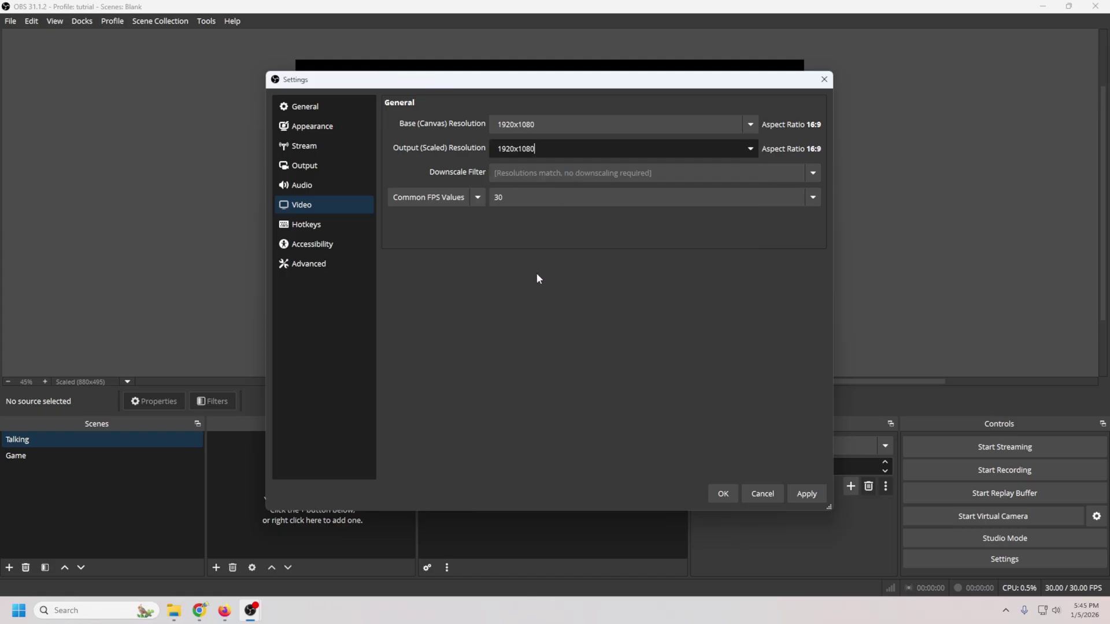
{"action": "left_click", "coordinate": [807, 493]}
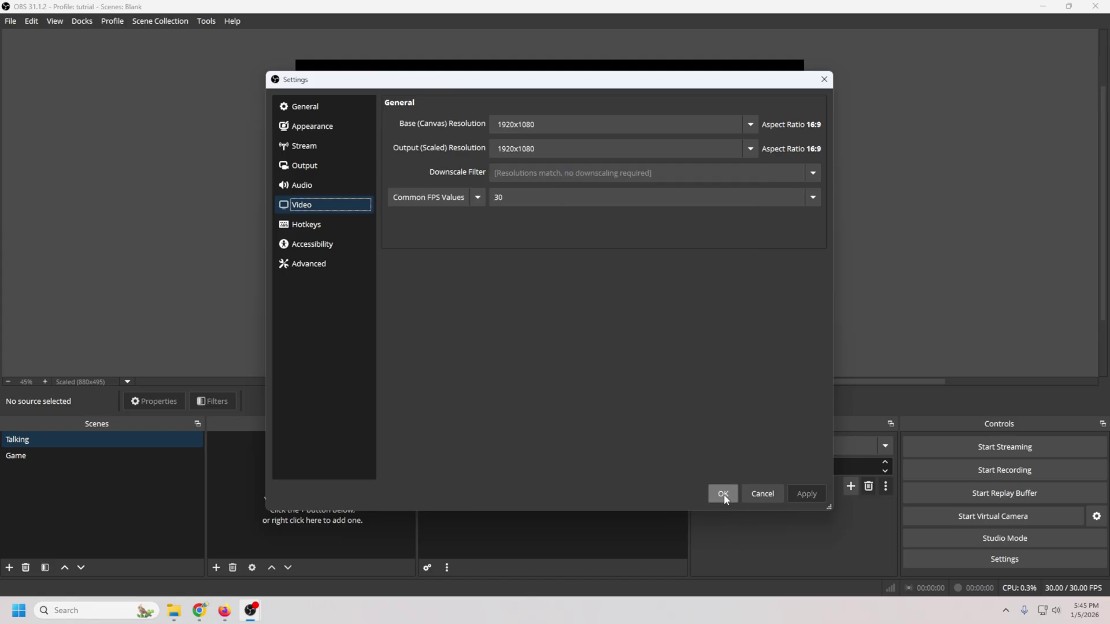
Step: Save the settings and add the existing mic Audio Input Capture source to the Talking scene
{"action": "left_click", "coordinate": [723, 494]}
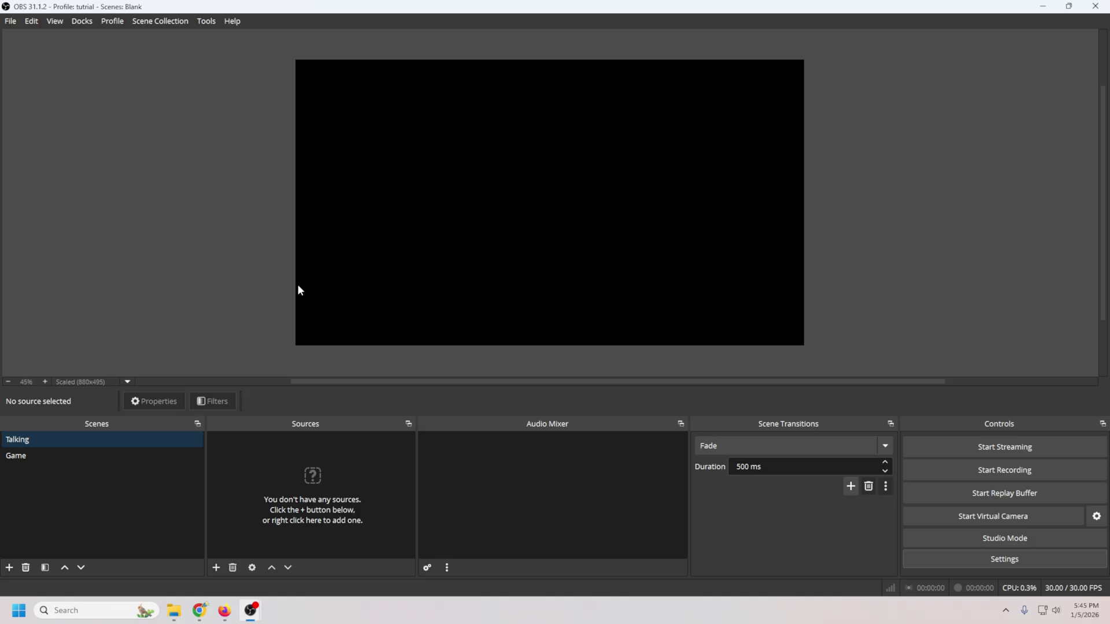
{"action": "left_click", "coordinate": [216, 567]}
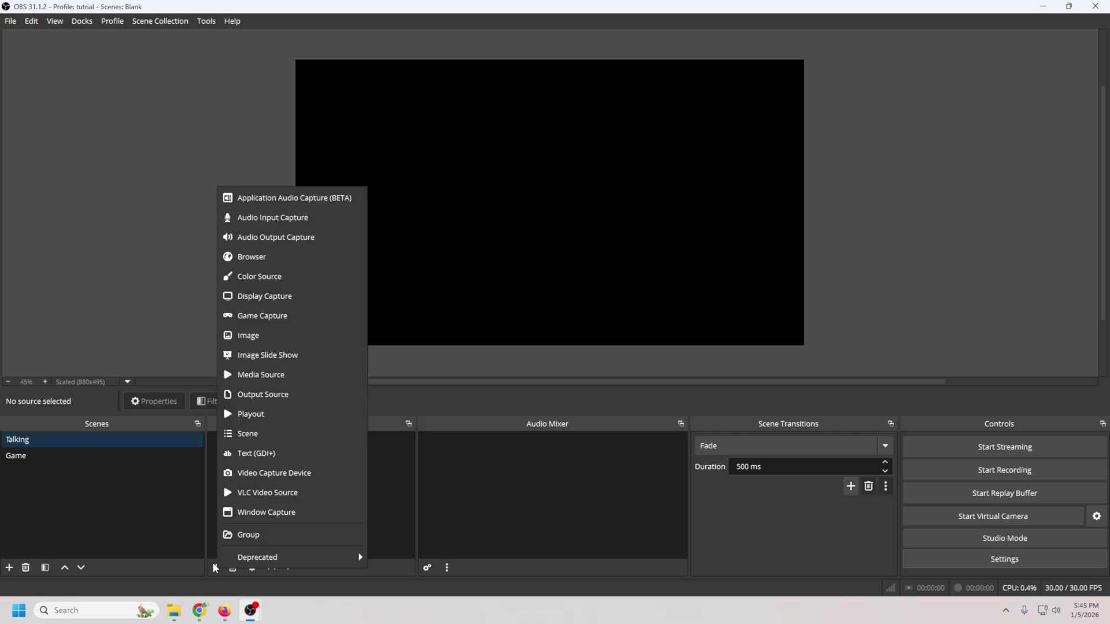
{"action": "left_click", "coordinate": [300, 217]}
{"action": "left_click", "coordinate": [583, 371]}
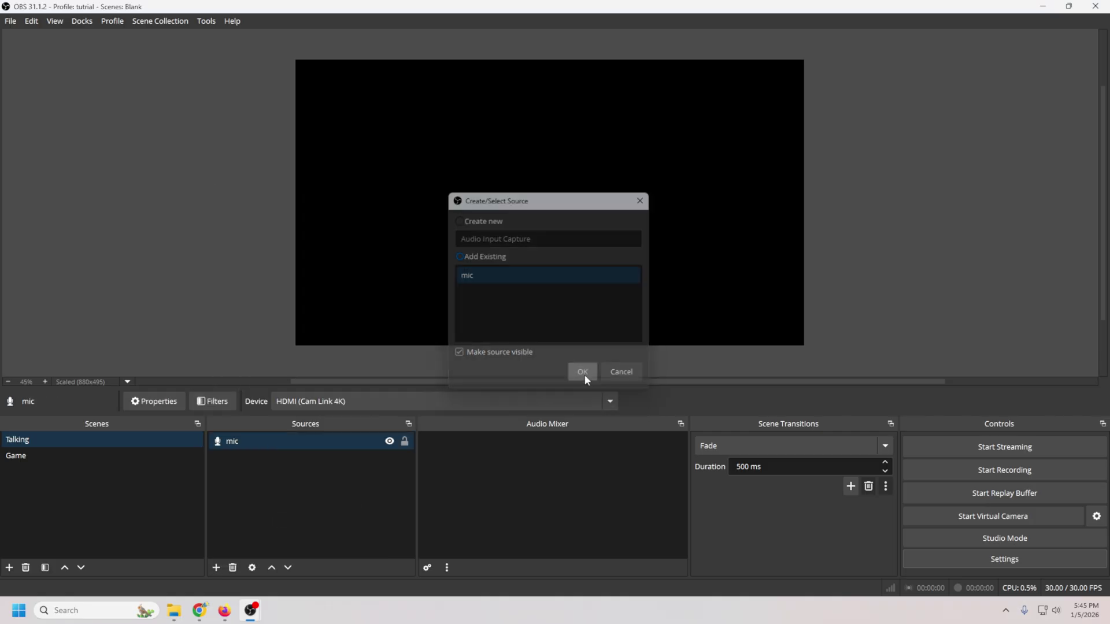
Step: Check the mic source's properties, keeping HDMI (Cam Link 4K) as its device
{"action": "right_click", "coordinate": [359, 443]}
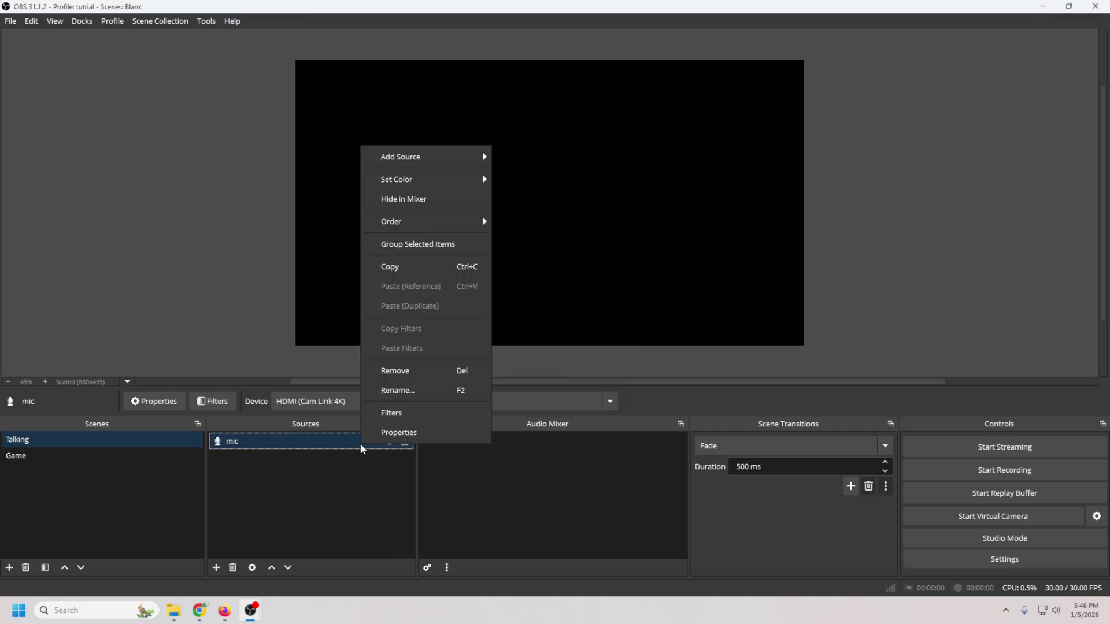
{"action": "left_click", "coordinate": [393, 433]}
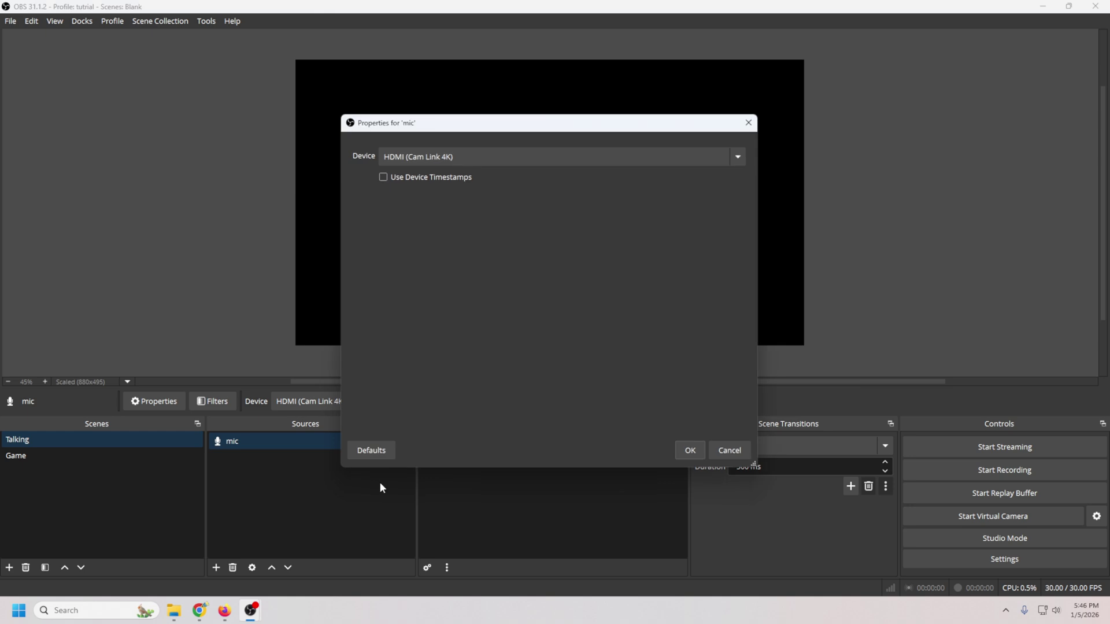
{"action": "left_click", "coordinate": [496, 162]}
{"action": "left_click", "coordinate": [401, 195]}
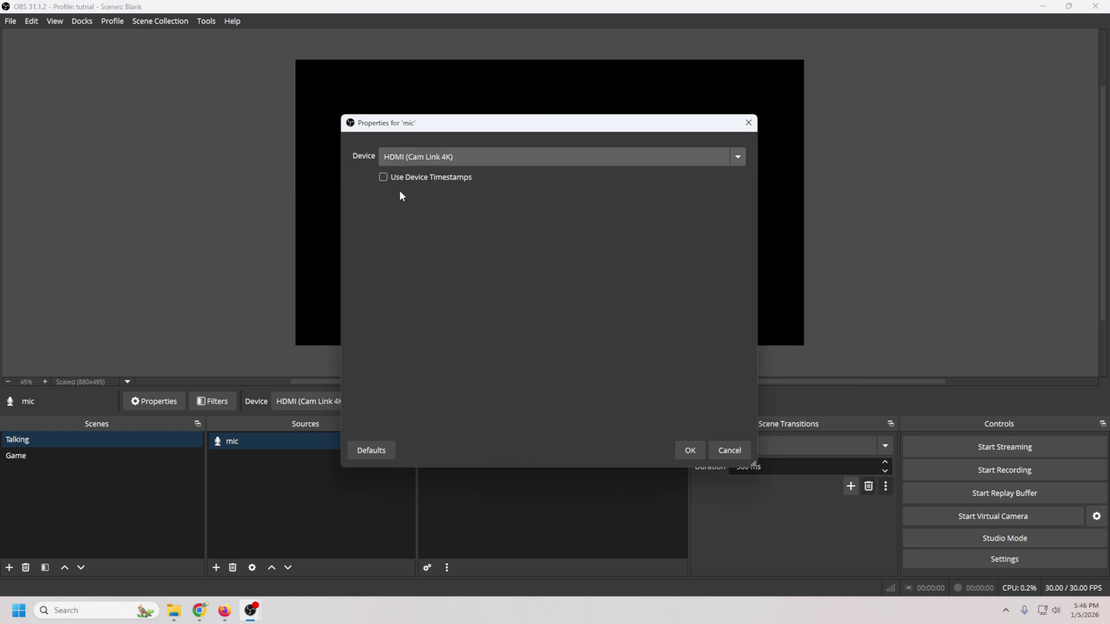
Step: Add a Noise Suppression filter using RNNoise to the Audio Input Capture source
{"action": "left_click", "coordinate": [690, 450]}
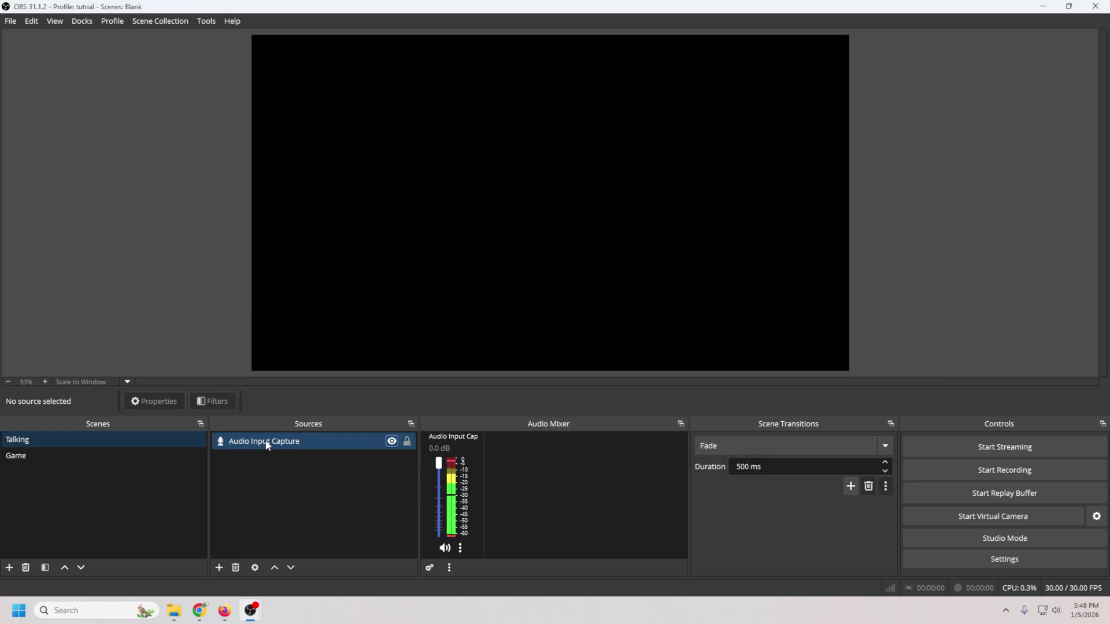
{"action": "right_click", "coordinate": [268, 445]}
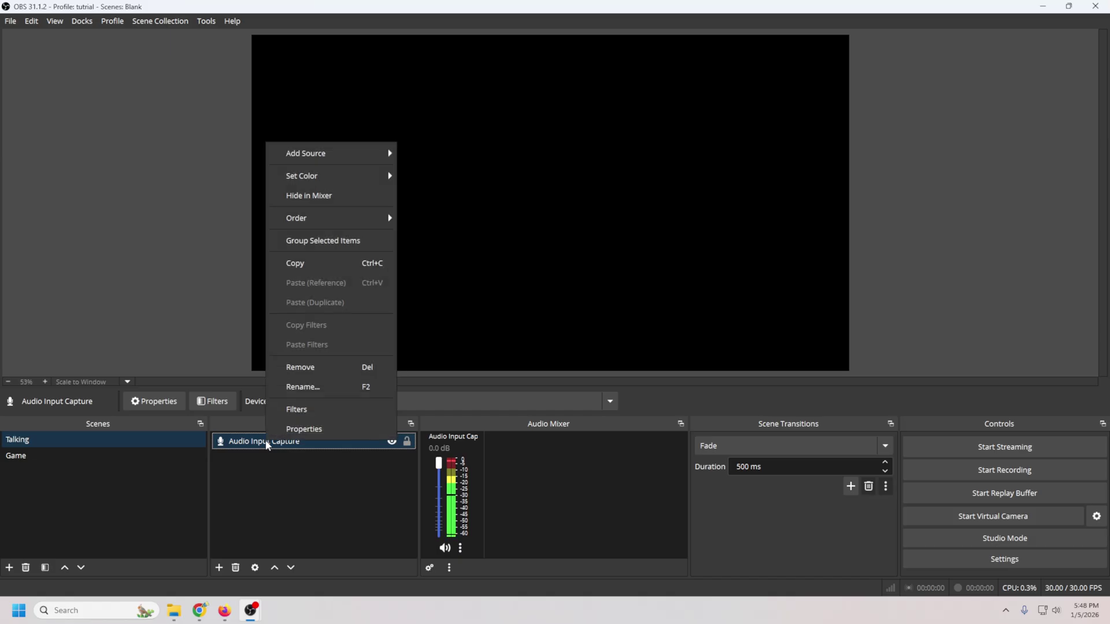
{"action": "left_click", "coordinate": [296, 410]}
{"action": "left_click", "coordinate": [314, 494]}
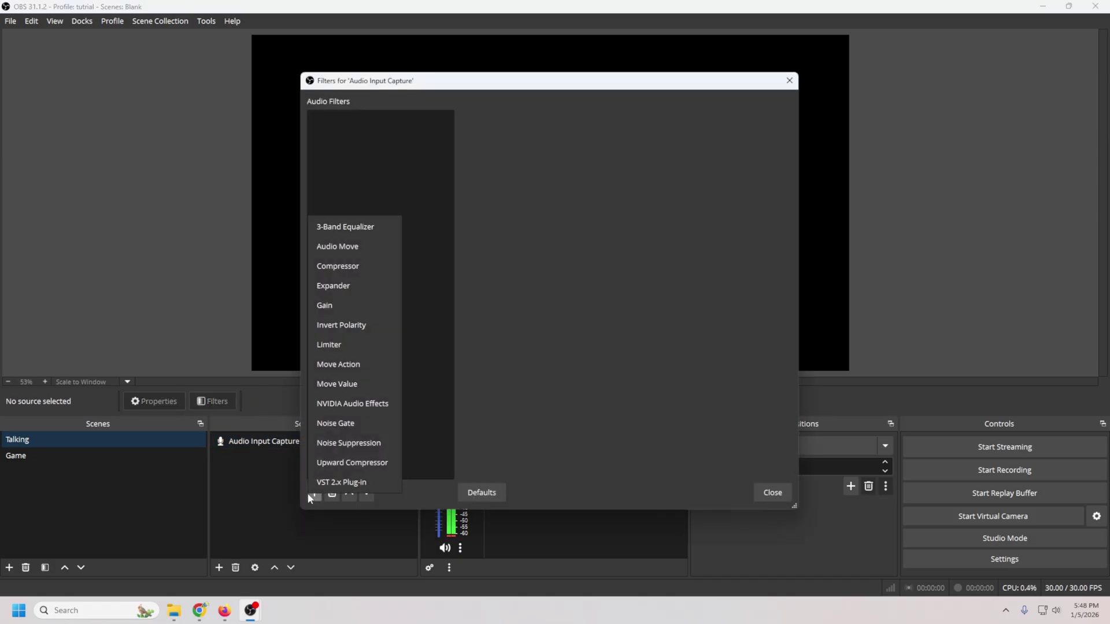
{"action": "left_click", "coordinate": [335, 446]}
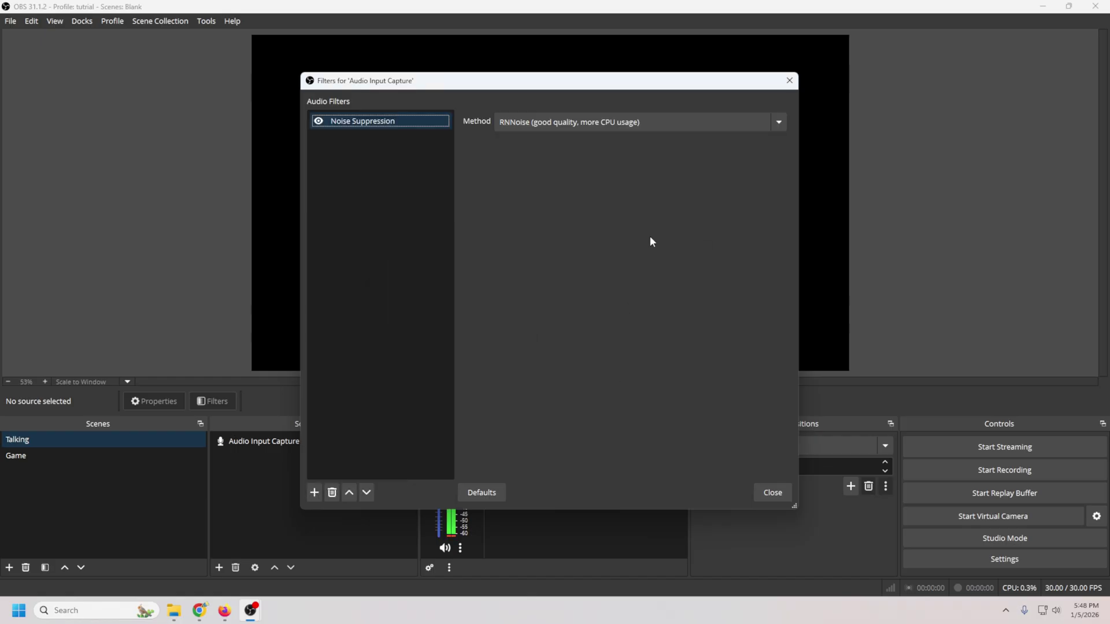
{"action": "left_click", "coordinate": [651, 121]}
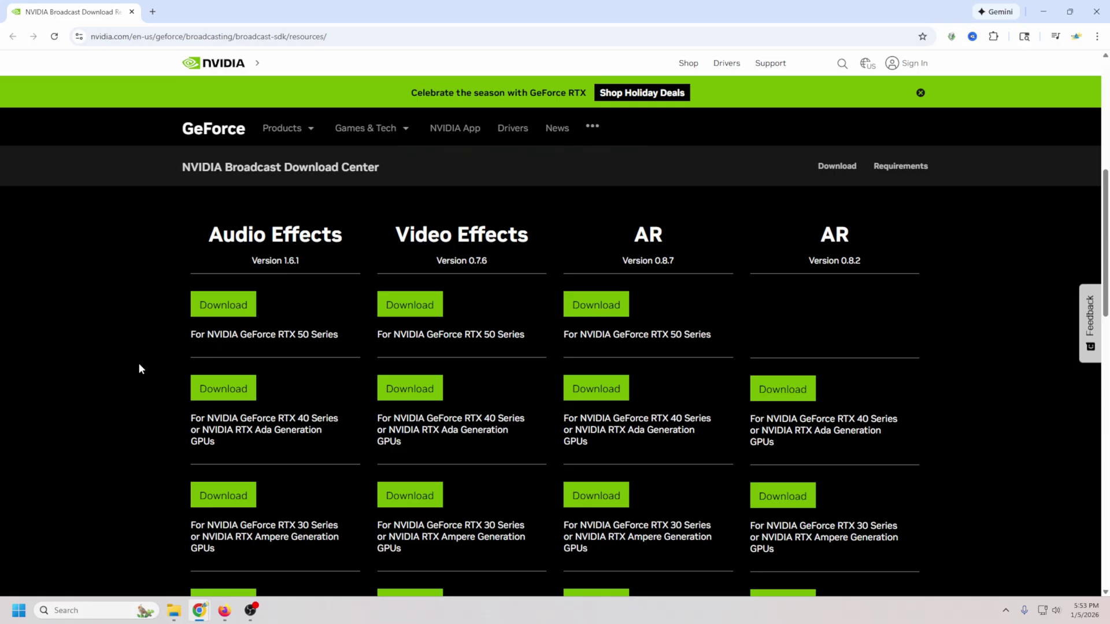
Step: Download the NVIDIA Audio Effects package for RTX 50 Series GPUs
{"action": "scroll", "coordinate": [139, 368], "scroll_direction": "down", "scroll_amount": 3}
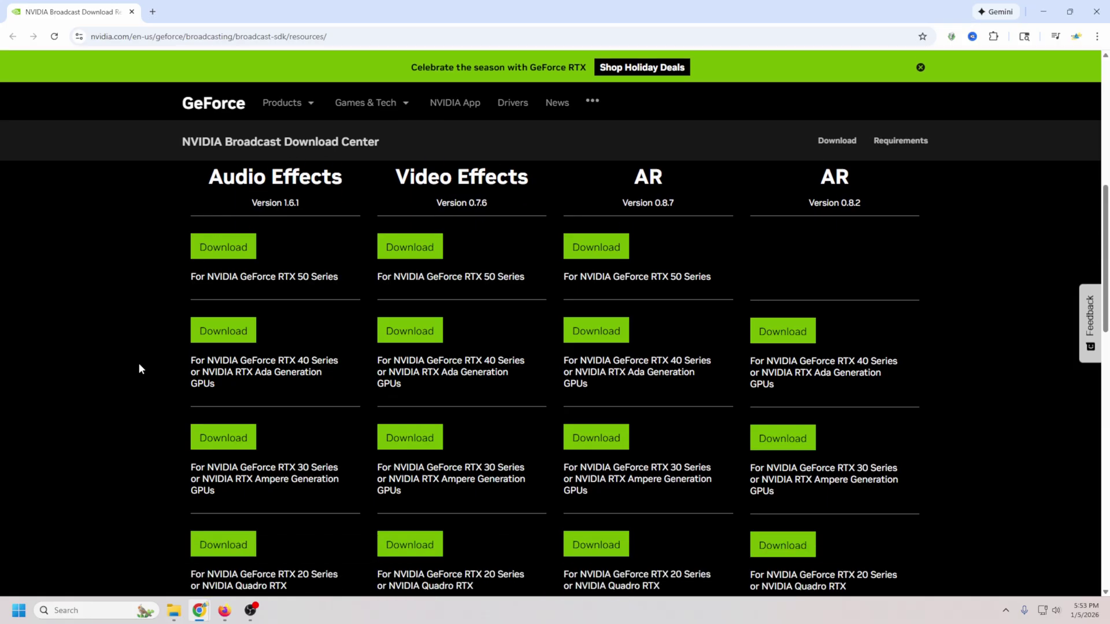
{"action": "scroll", "coordinate": [138, 368], "scroll_direction": "down", "scroll_amount": 3}
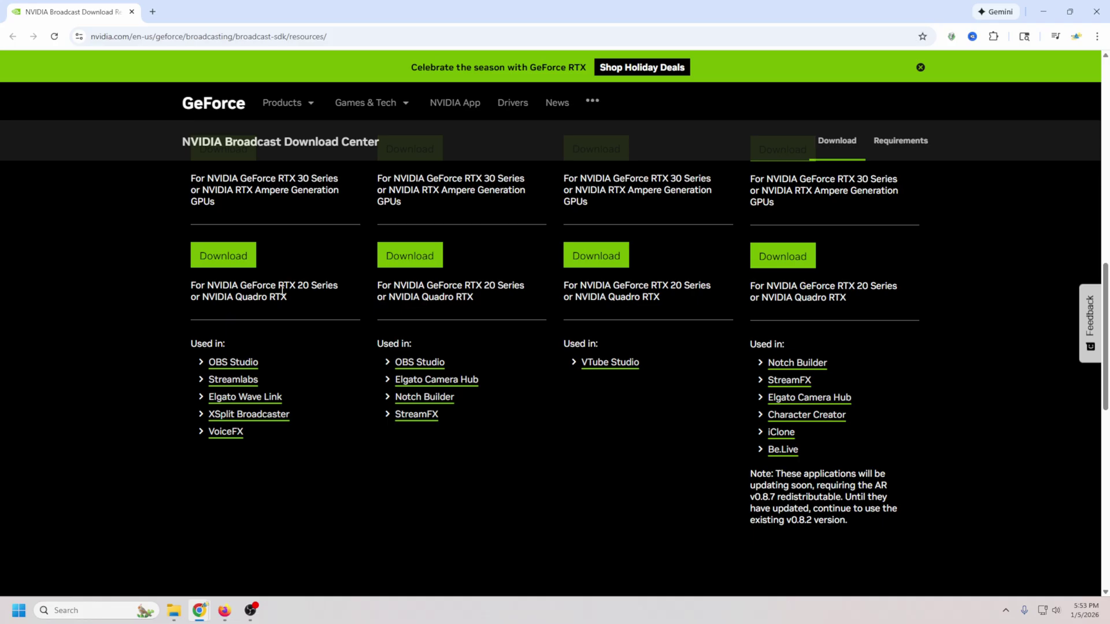
{"action": "scroll", "coordinate": [282, 289], "scroll_direction": "up", "scroll_amount": 7}
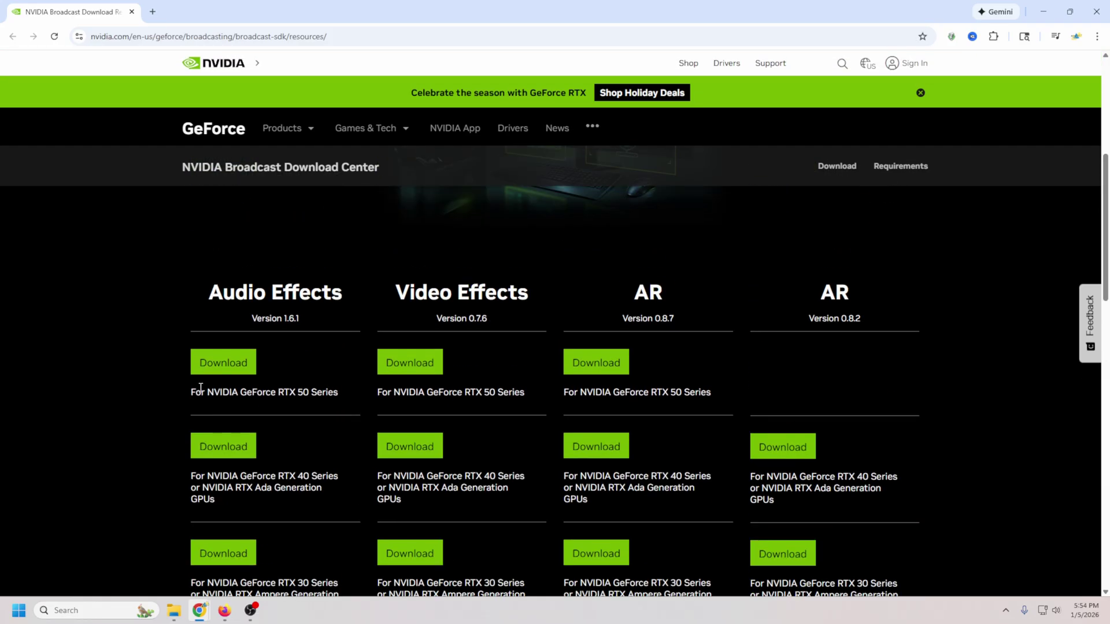
{"action": "left_click", "coordinate": [223, 362]}
{"action": "scroll", "coordinate": [445, 382], "scroll_direction": "up", "scroll_amount": 5}
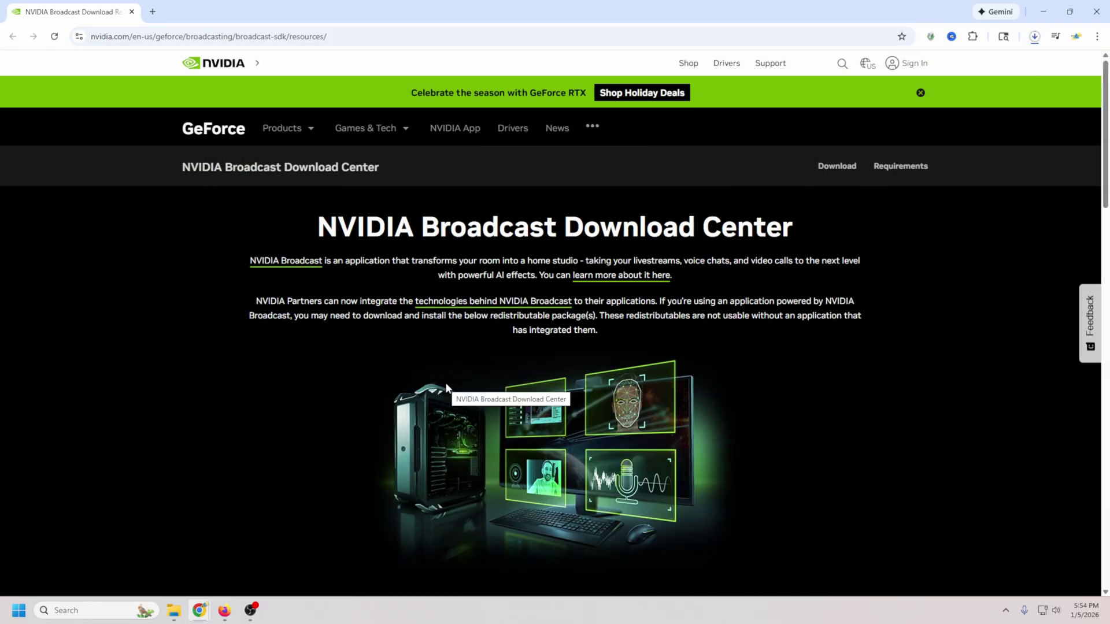
{"action": "left_click", "coordinate": [173, 607]}
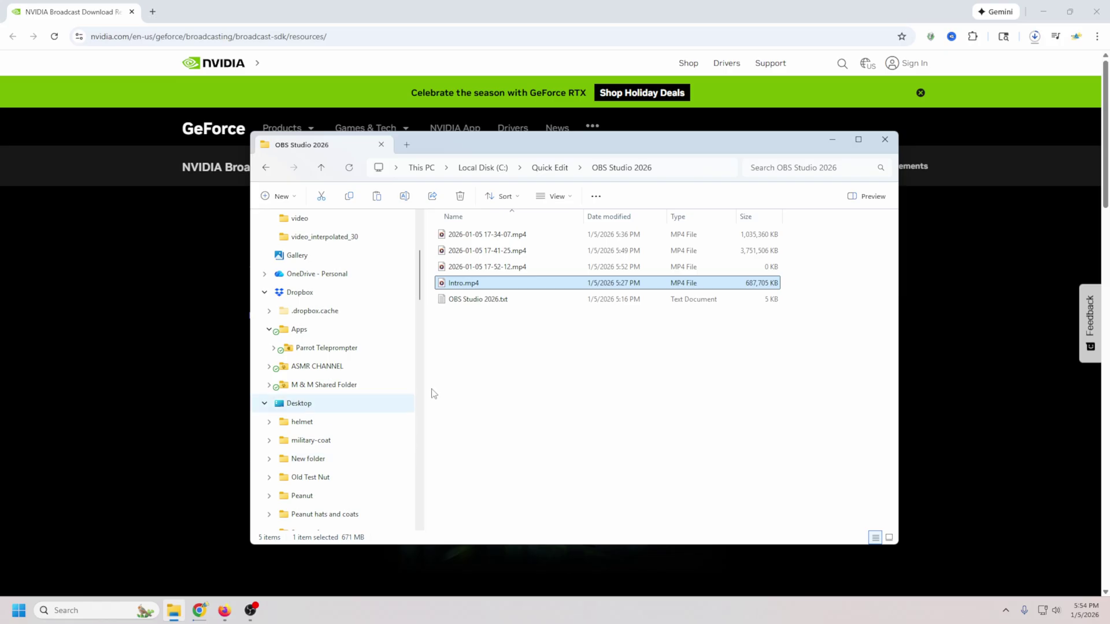
Step: Run the Audio Effects installer from Downloads and close it once SDK 1.6.1.2 installs
{"action": "scroll", "coordinate": [337, 274], "scroll_direction": "up", "scroll_amount": 3}
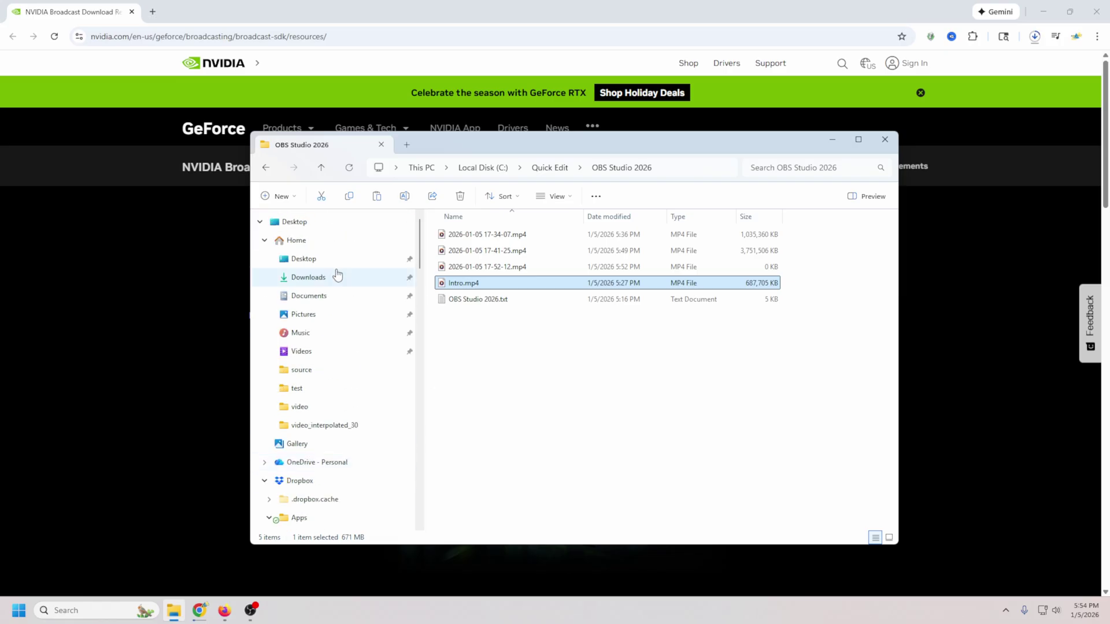
{"action": "left_click", "coordinate": [337, 276]}
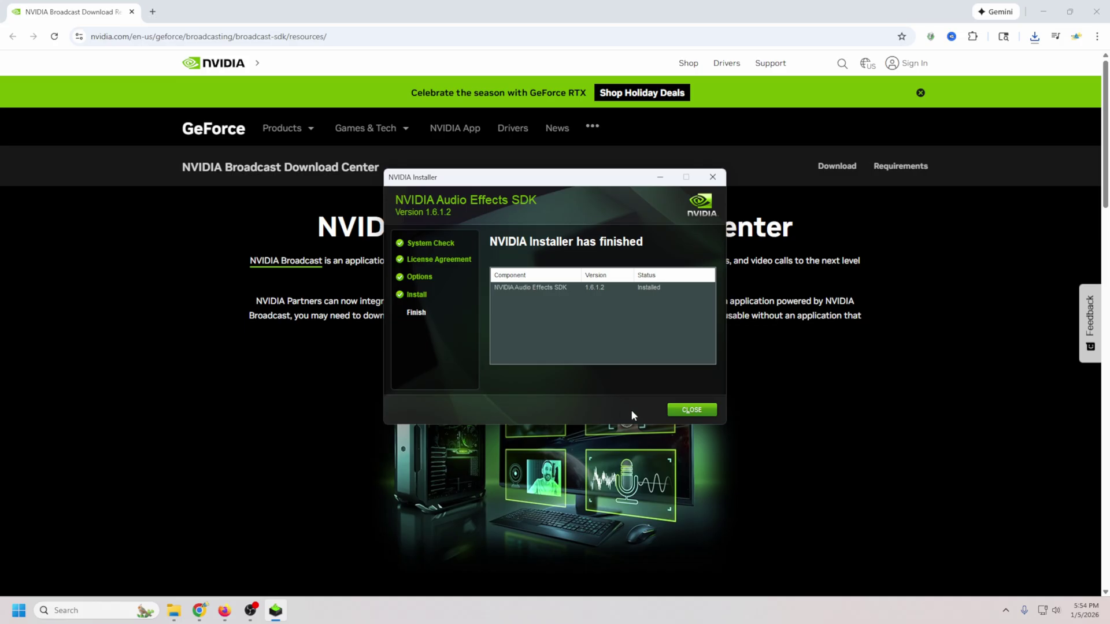
{"action": "left_click", "coordinate": [678, 411]}
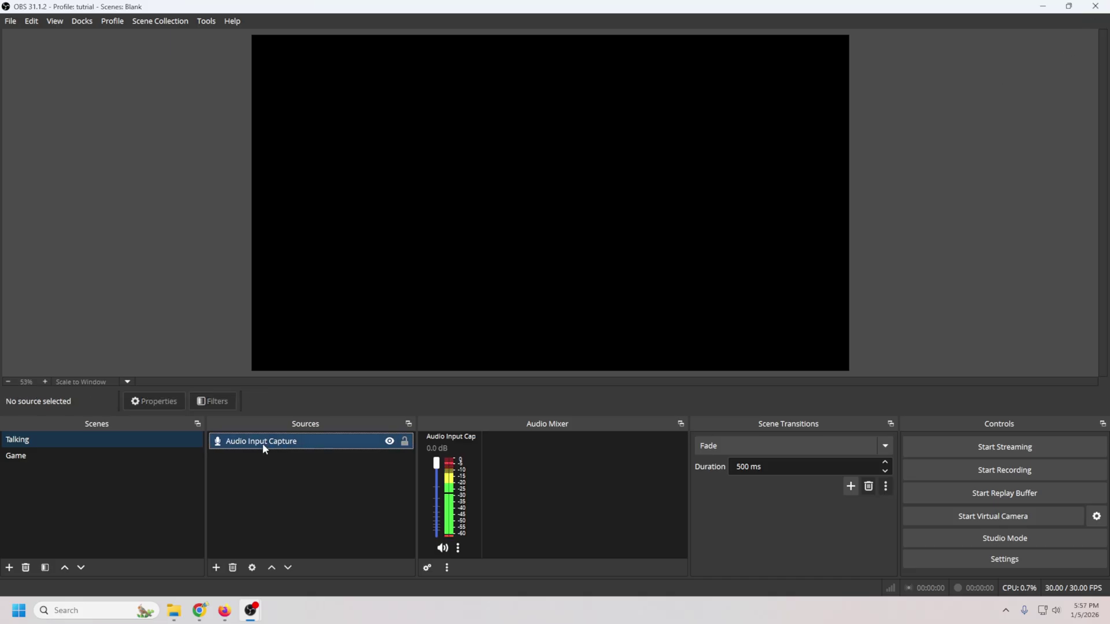
Step: Delete the Noise Suppression filter from the mic's filters and start adding an NVIDIA Audio Effects filter
{"action": "right_click", "coordinate": [263, 444]}
{"action": "left_click", "coordinate": [301, 414]}
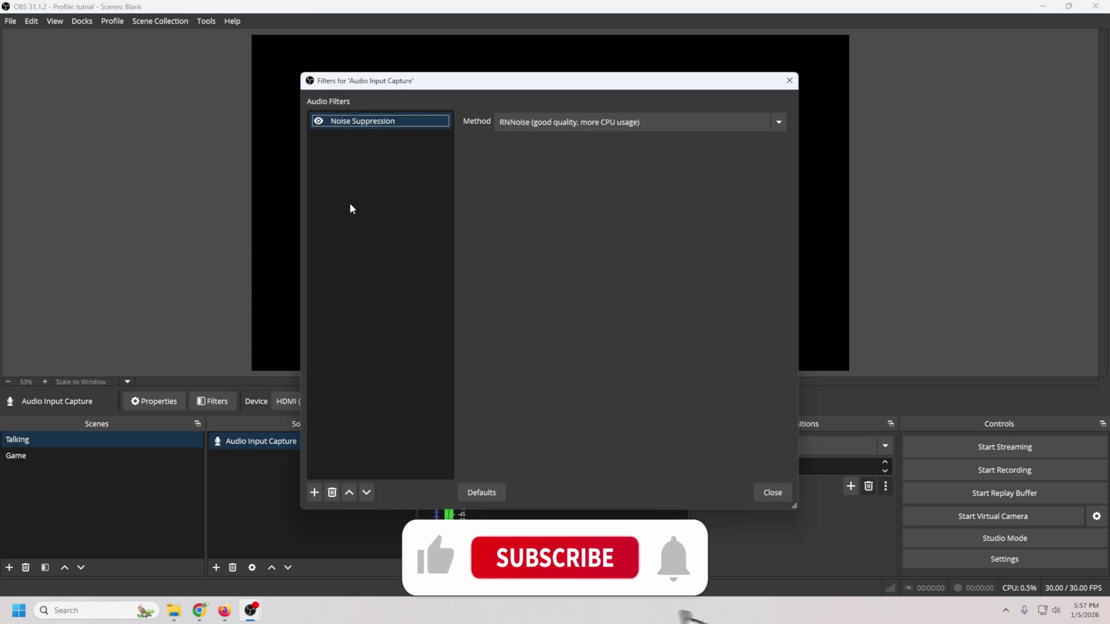
{"action": "left_click", "coordinate": [332, 493]}
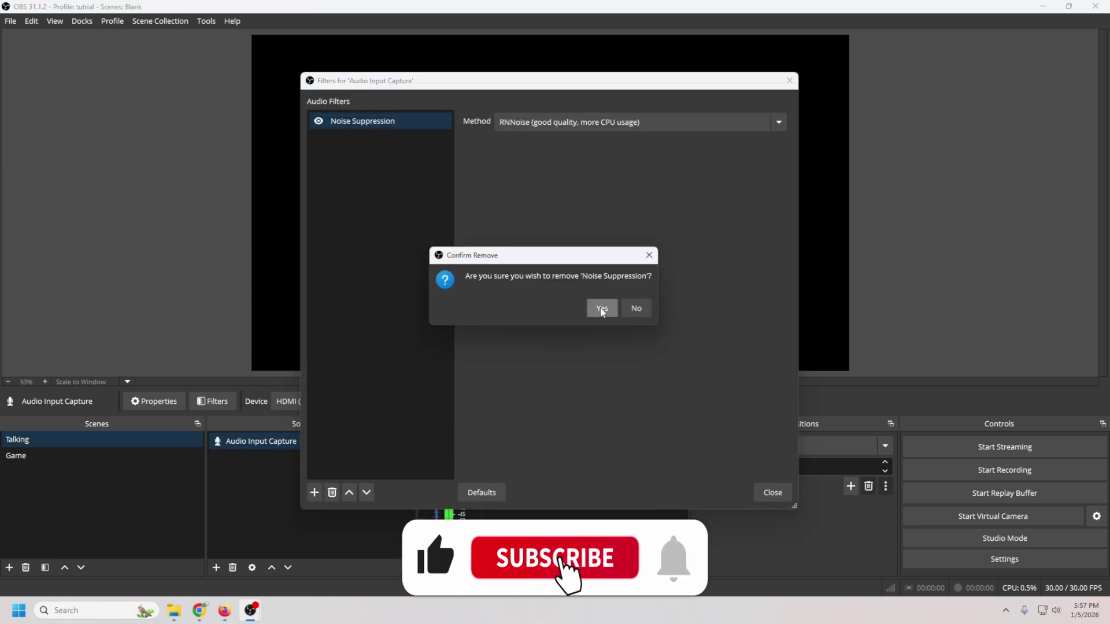
{"action": "left_click", "coordinate": [601, 310]}
{"action": "left_click", "coordinate": [315, 494]}
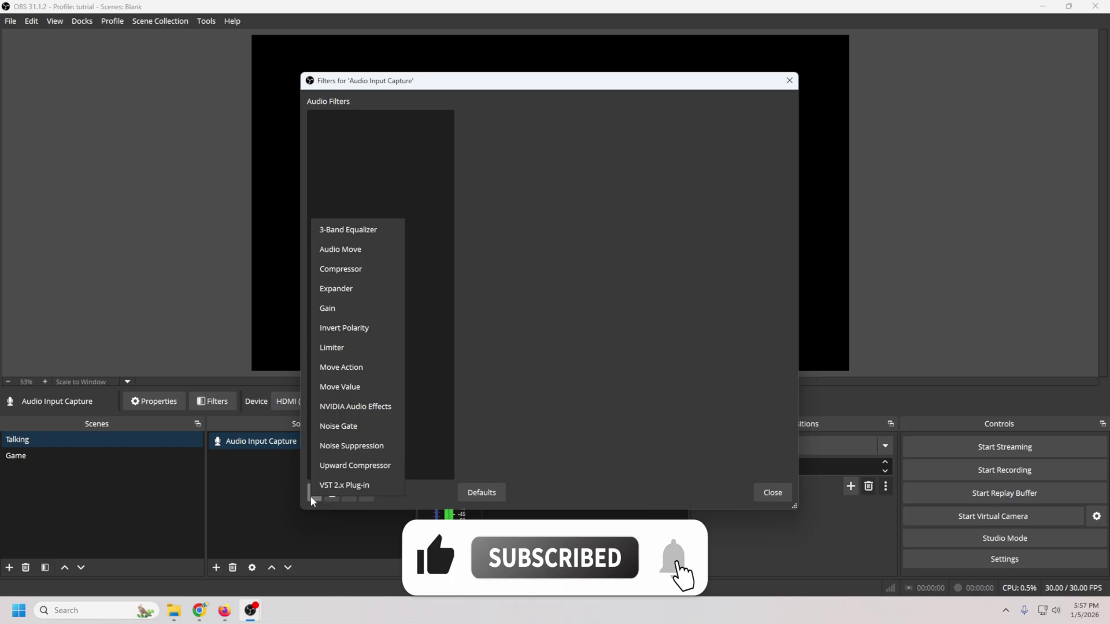
{"action": "left_click", "coordinate": [355, 407]}
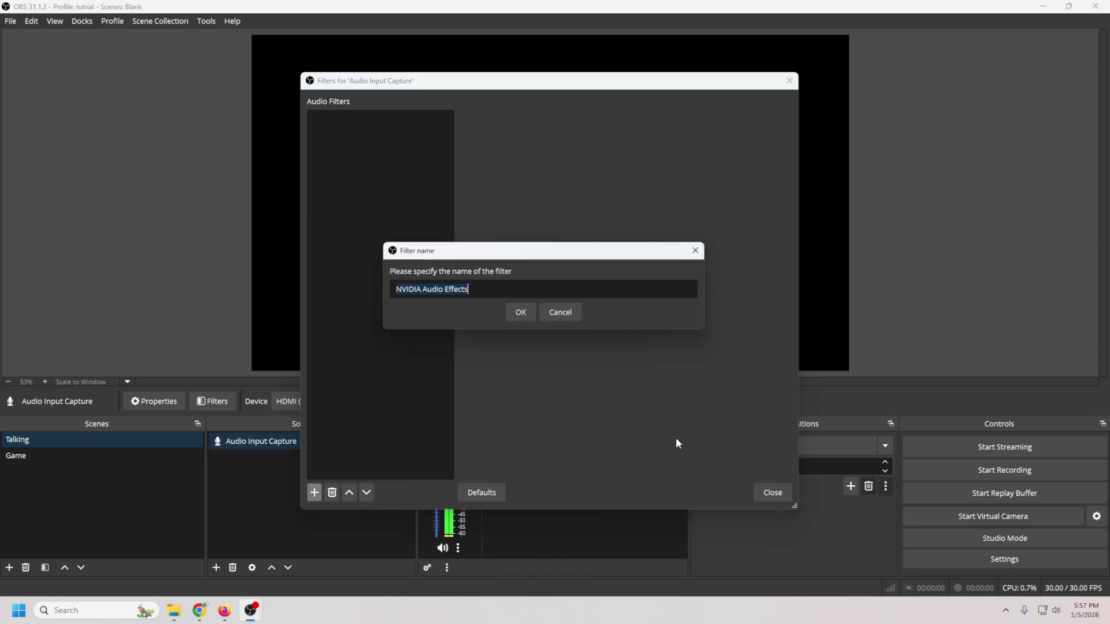
Step: Keep the default filter name and set its method to NVIDIA Noise Removal at 1.00 intensity
{"action": "left_click", "coordinate": [522, 311]}
{"action": "left_click", "coordinate": [655, 122]}
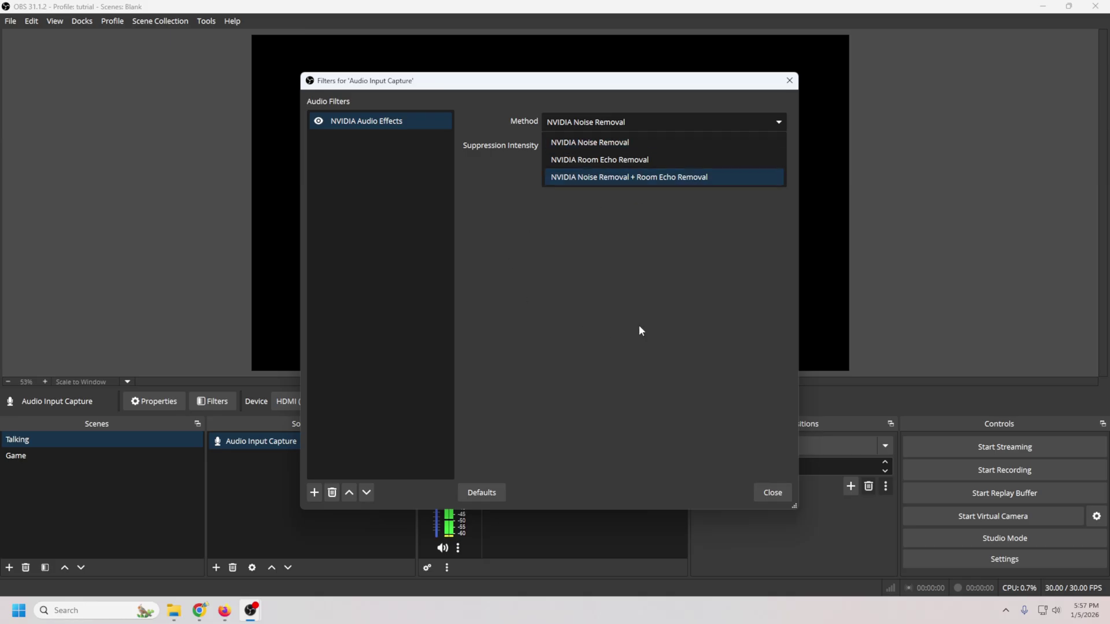
{"action": "left_click", "coordinate": [592, 149]}
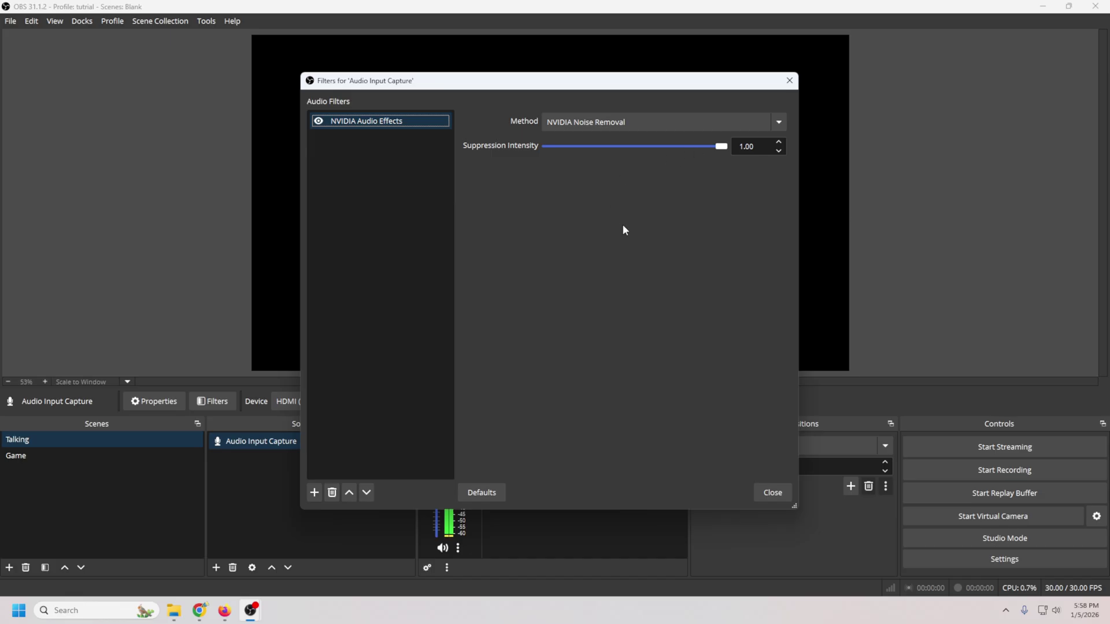
{"action": "key", "text": "Escape"}
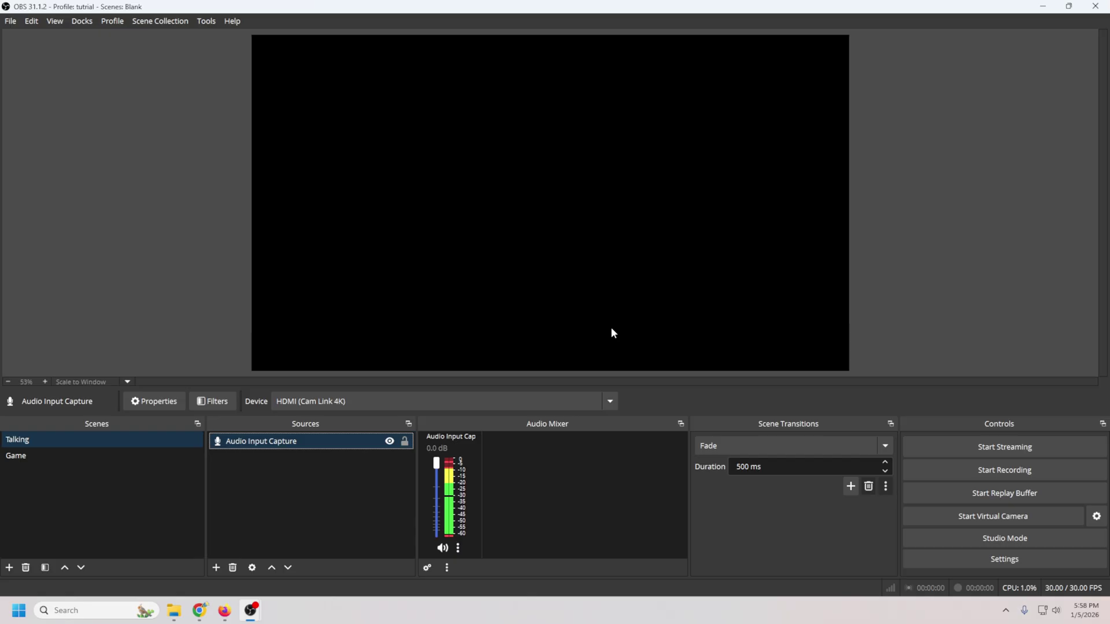
Step: Add a Game Capture source with its default name under Sources
{"action": "left_click", "coordinate": [216, 568]}
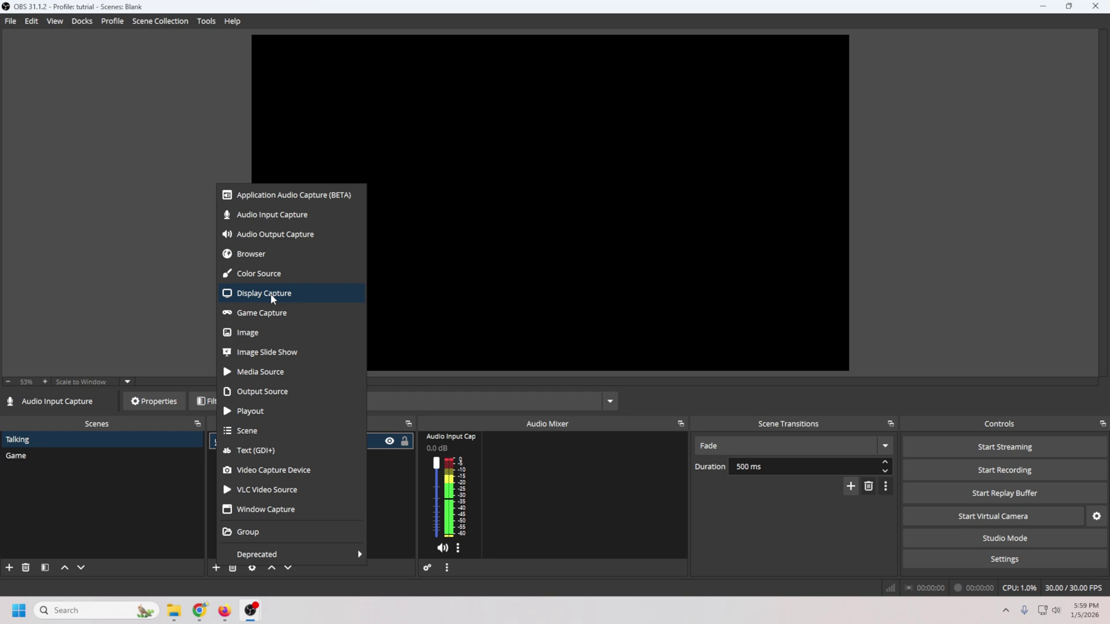
{"action": "left_click", "coordinate": [272, 313]}
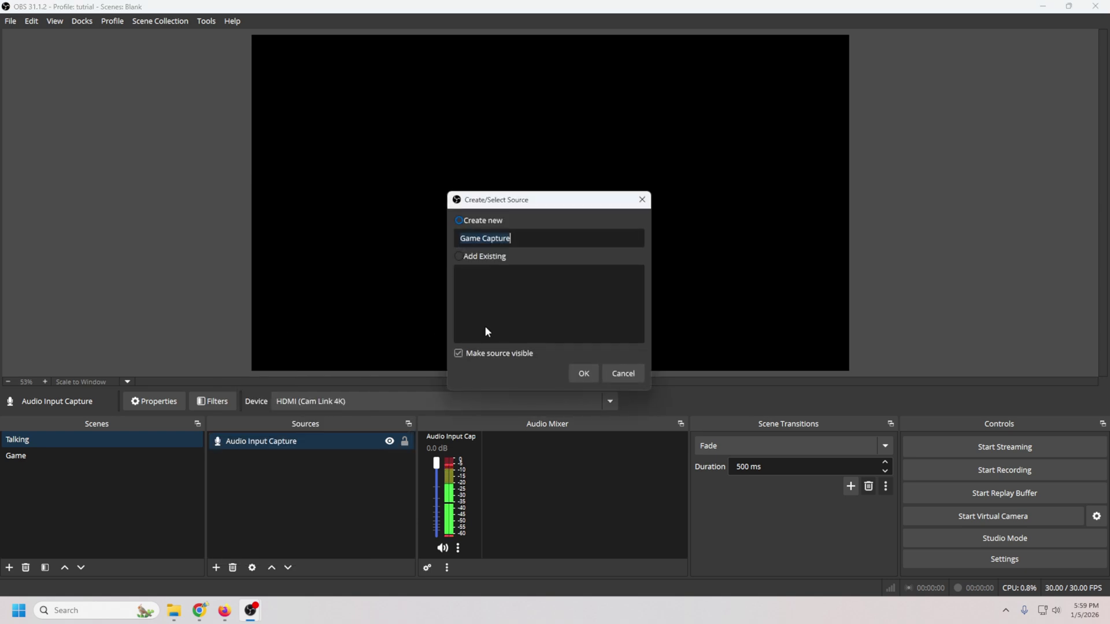
{"action": "left_click", "coordinate": [578, 374]}
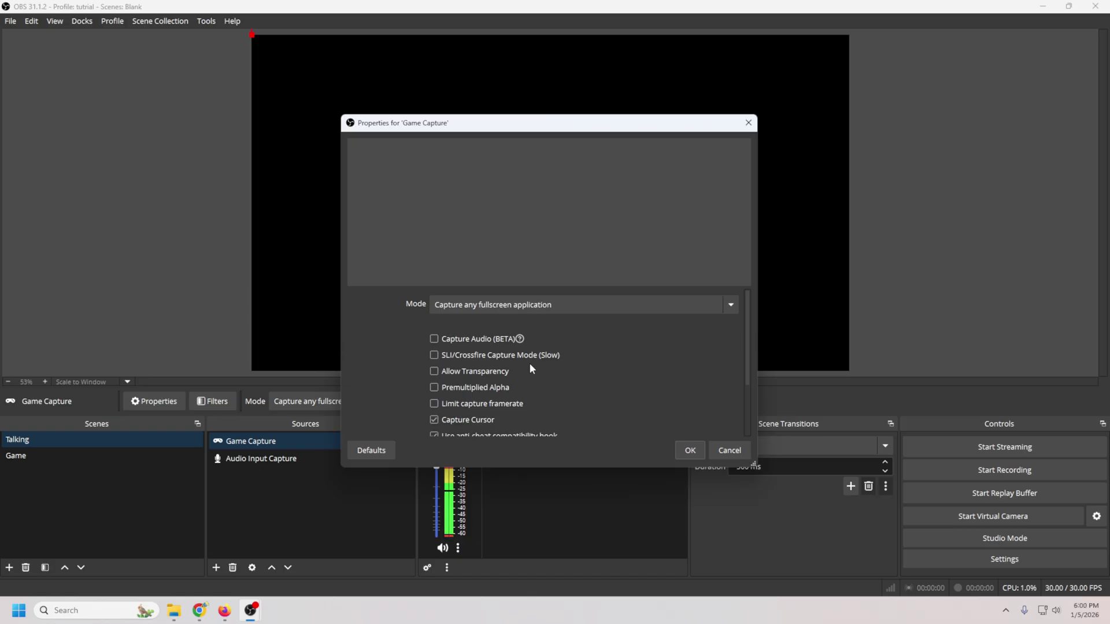
Step: Switch the Game Capture mode to Capture specific window, leaving the Window choice empty
{"action": "left_click", "coordinate": [724, 302]}
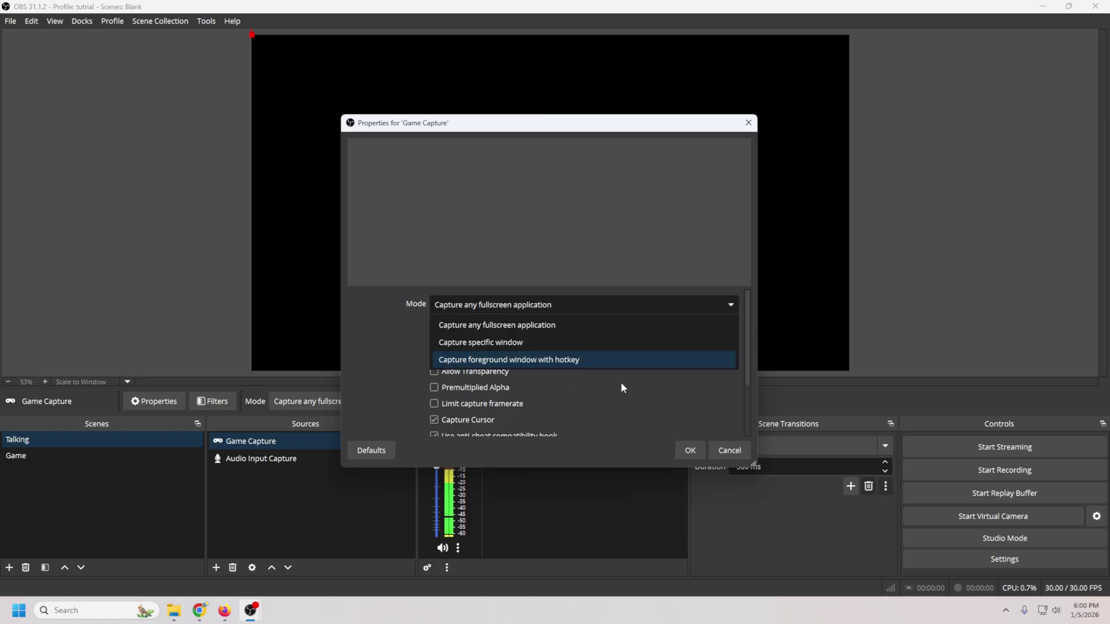
{"action": "left_click", "coordinate": [488, 342]}
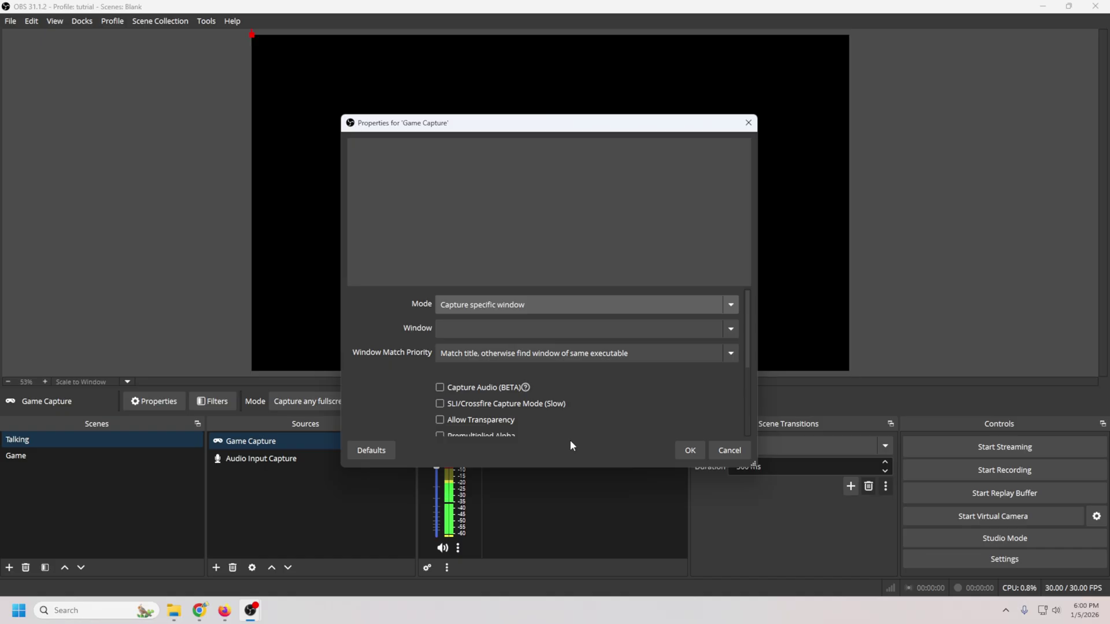
{"action": "left_click", "coordinate": [731, 329]}
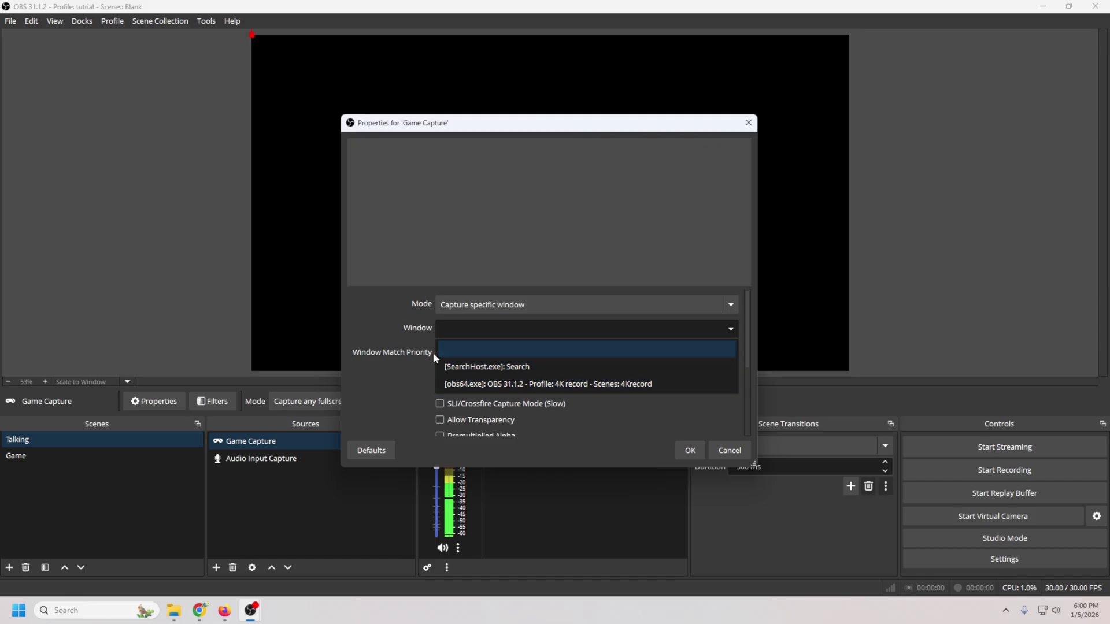
{"action": "left_click", "coordinate": [391, 380]}
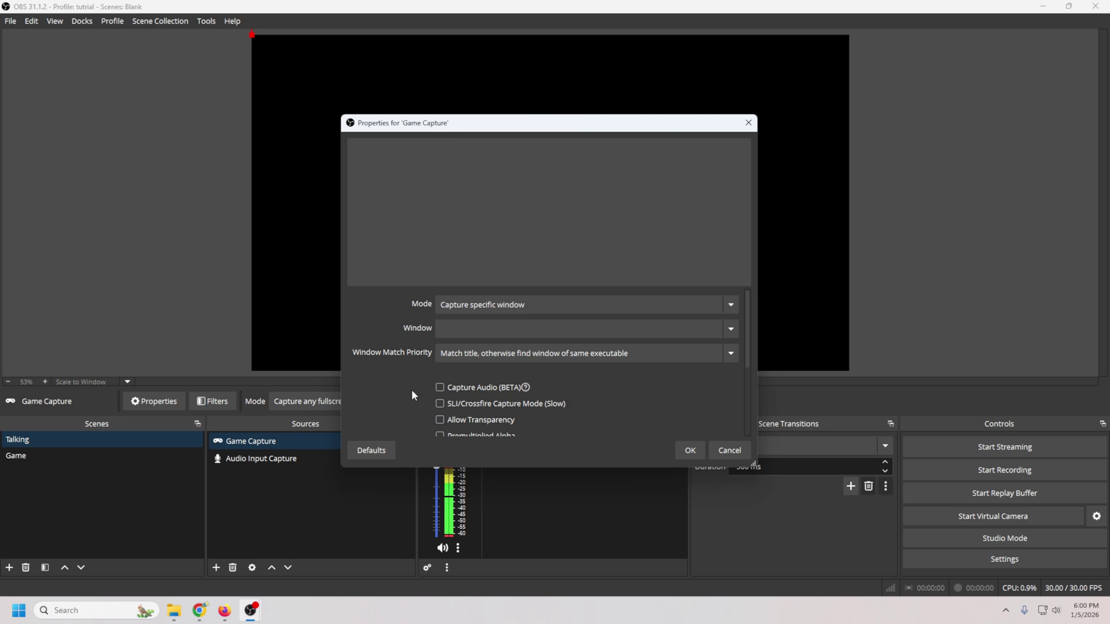